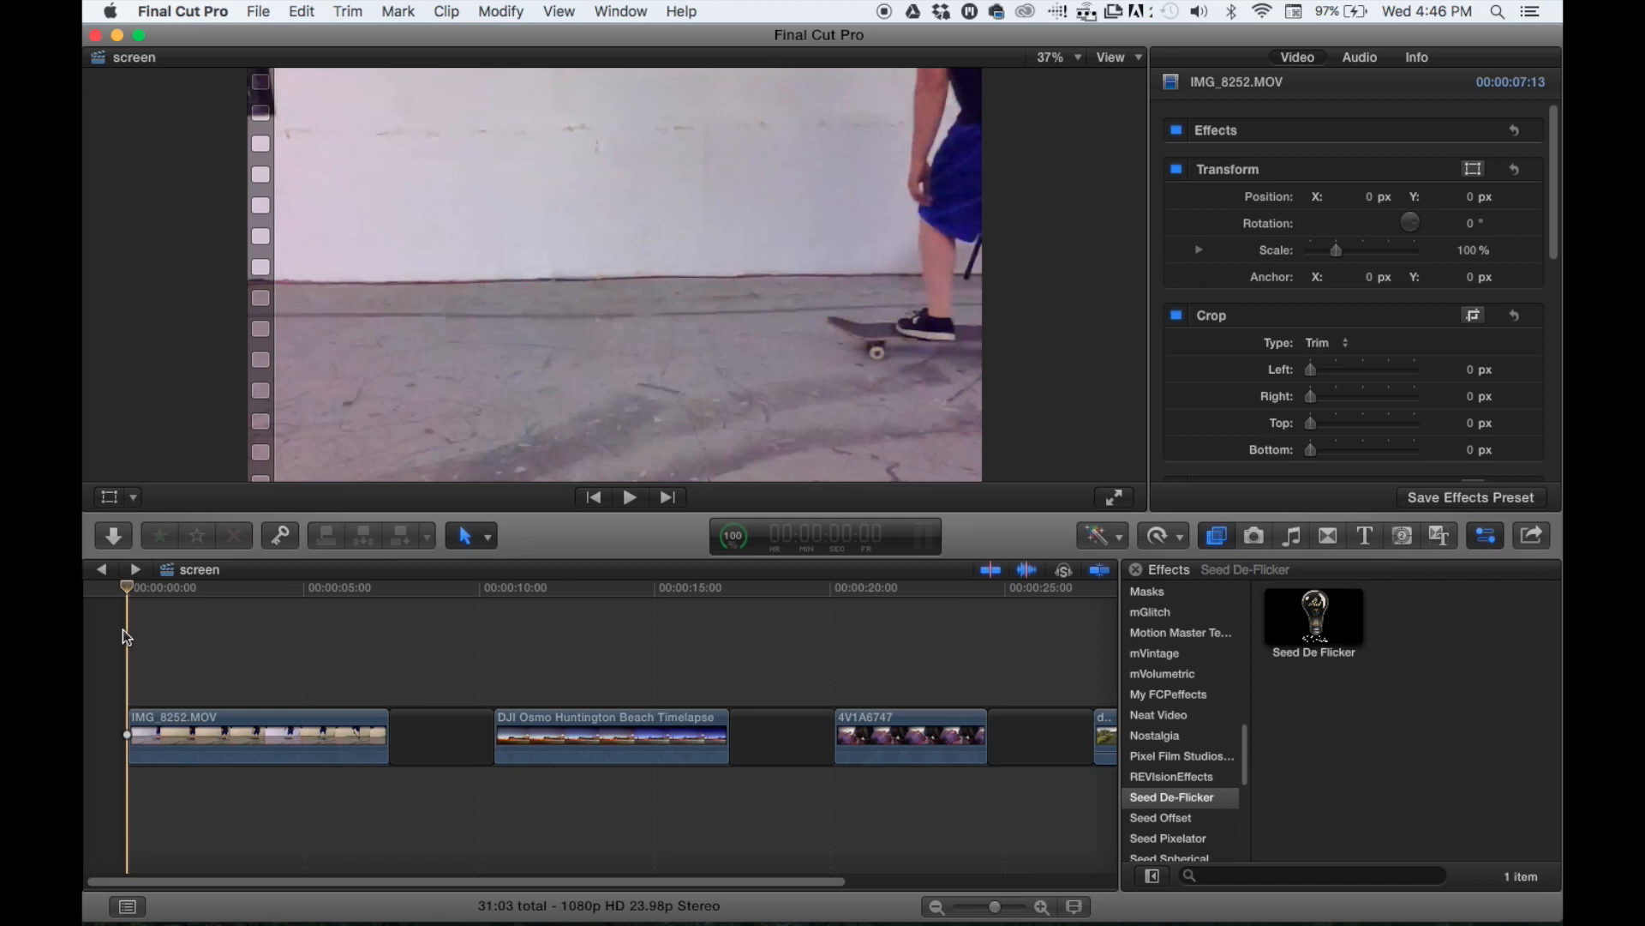
- Check the resolution and frame rate of the IMG_8252.MOV clip in its clip information
left_click(178, 638)
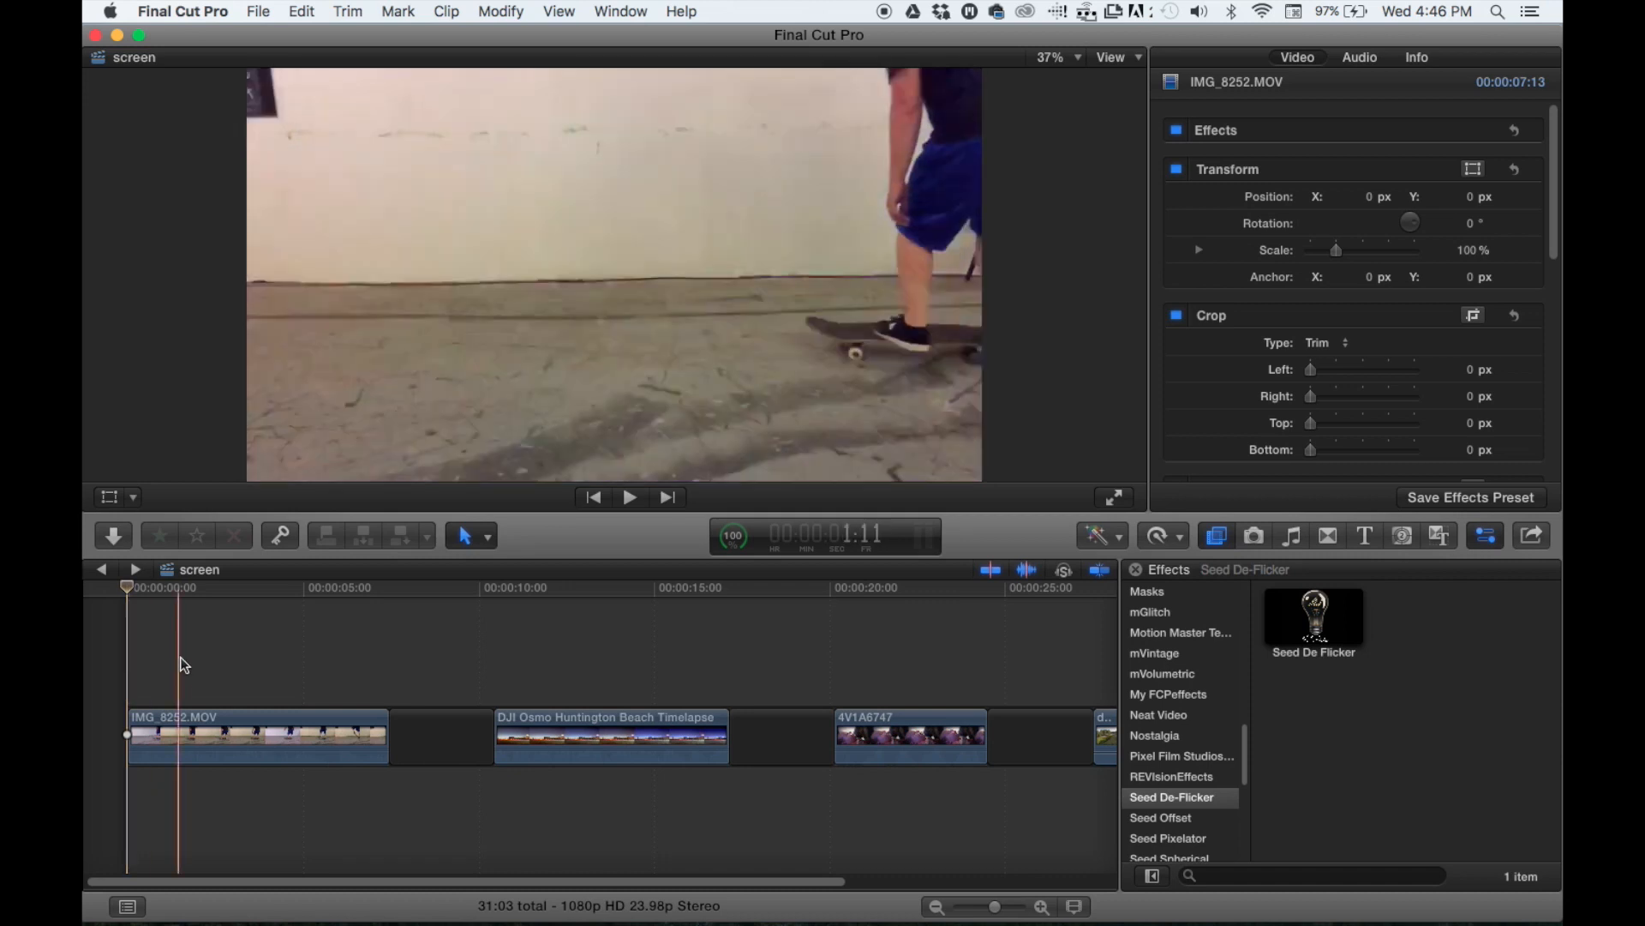
left_click(187, 722)
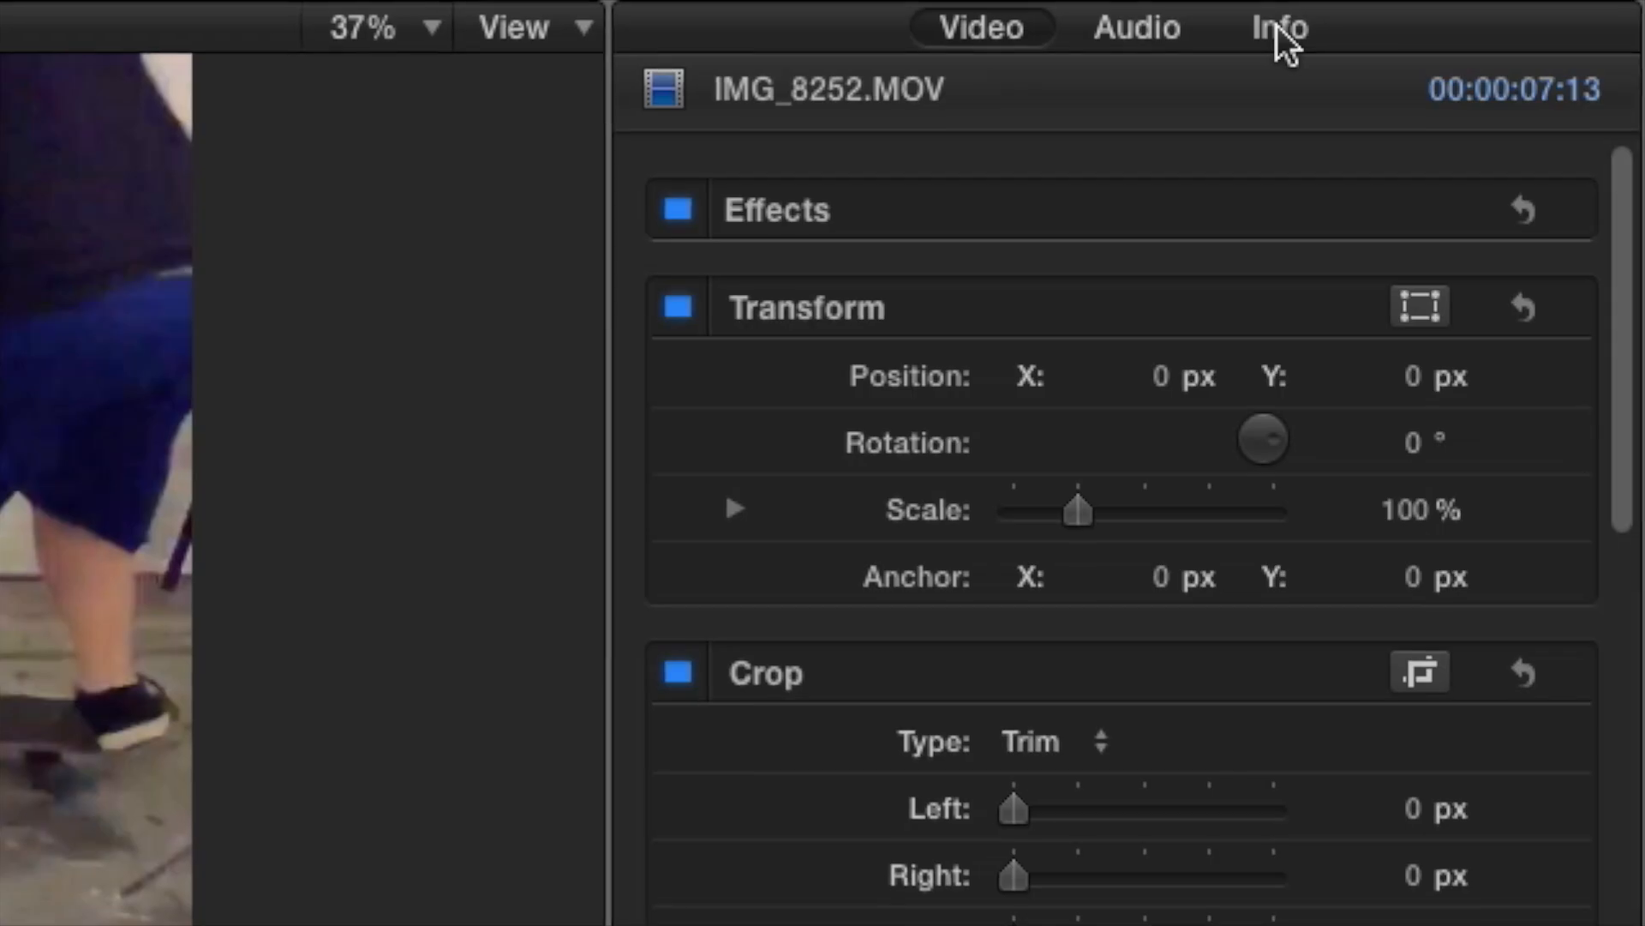
left_click(1416, 56)
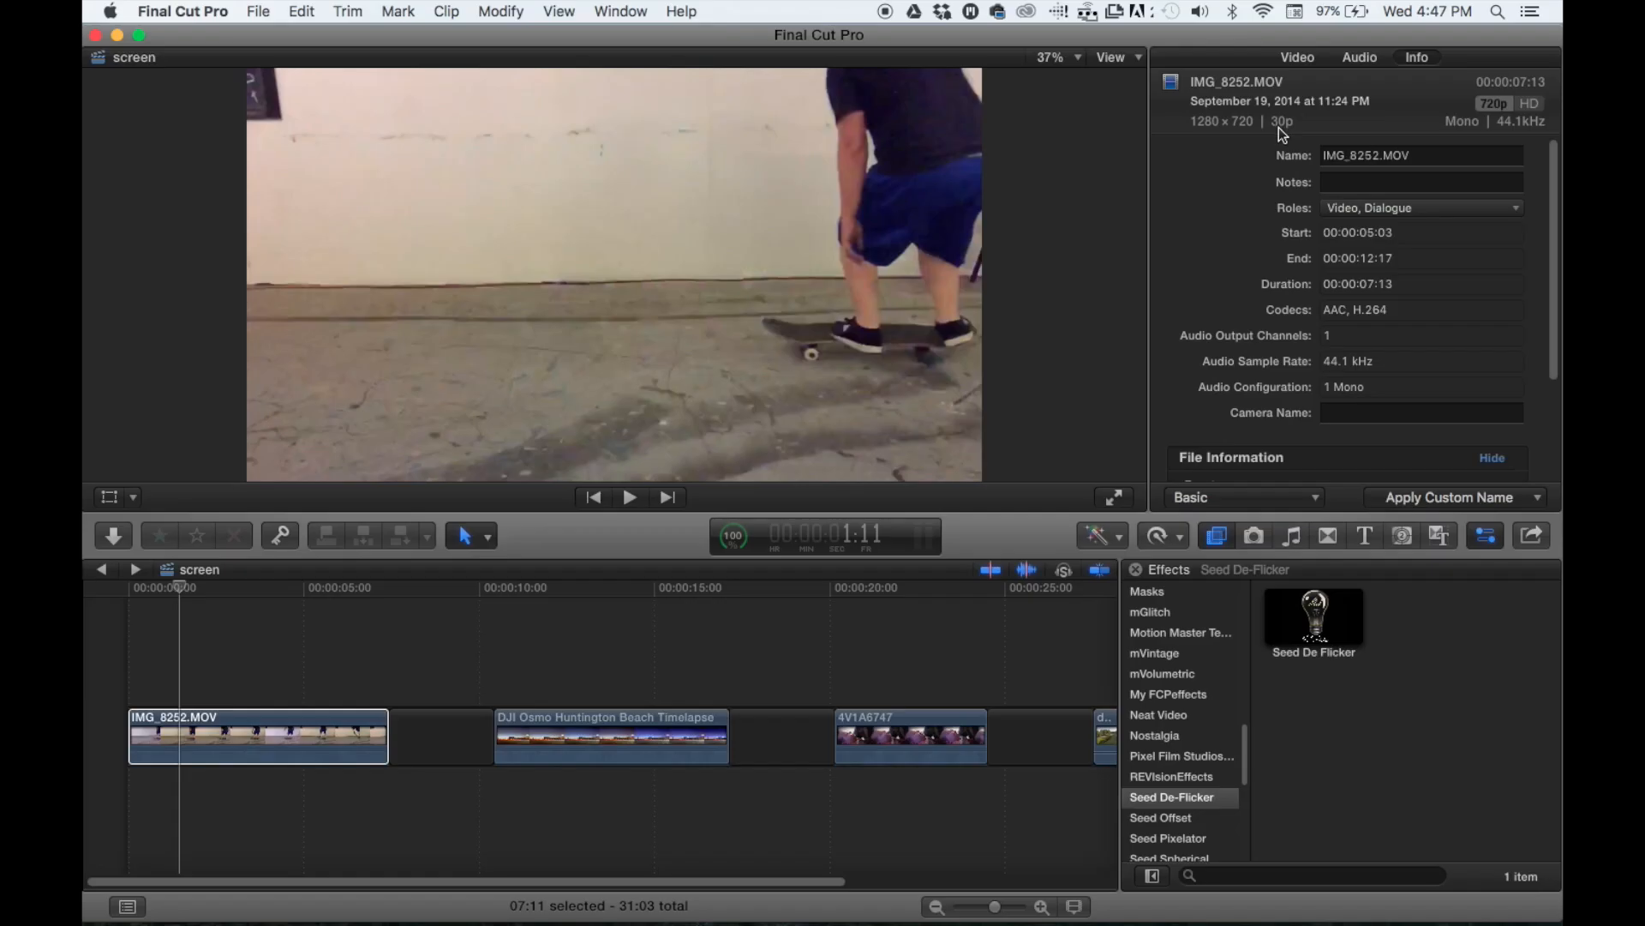
left_click(333, 785)
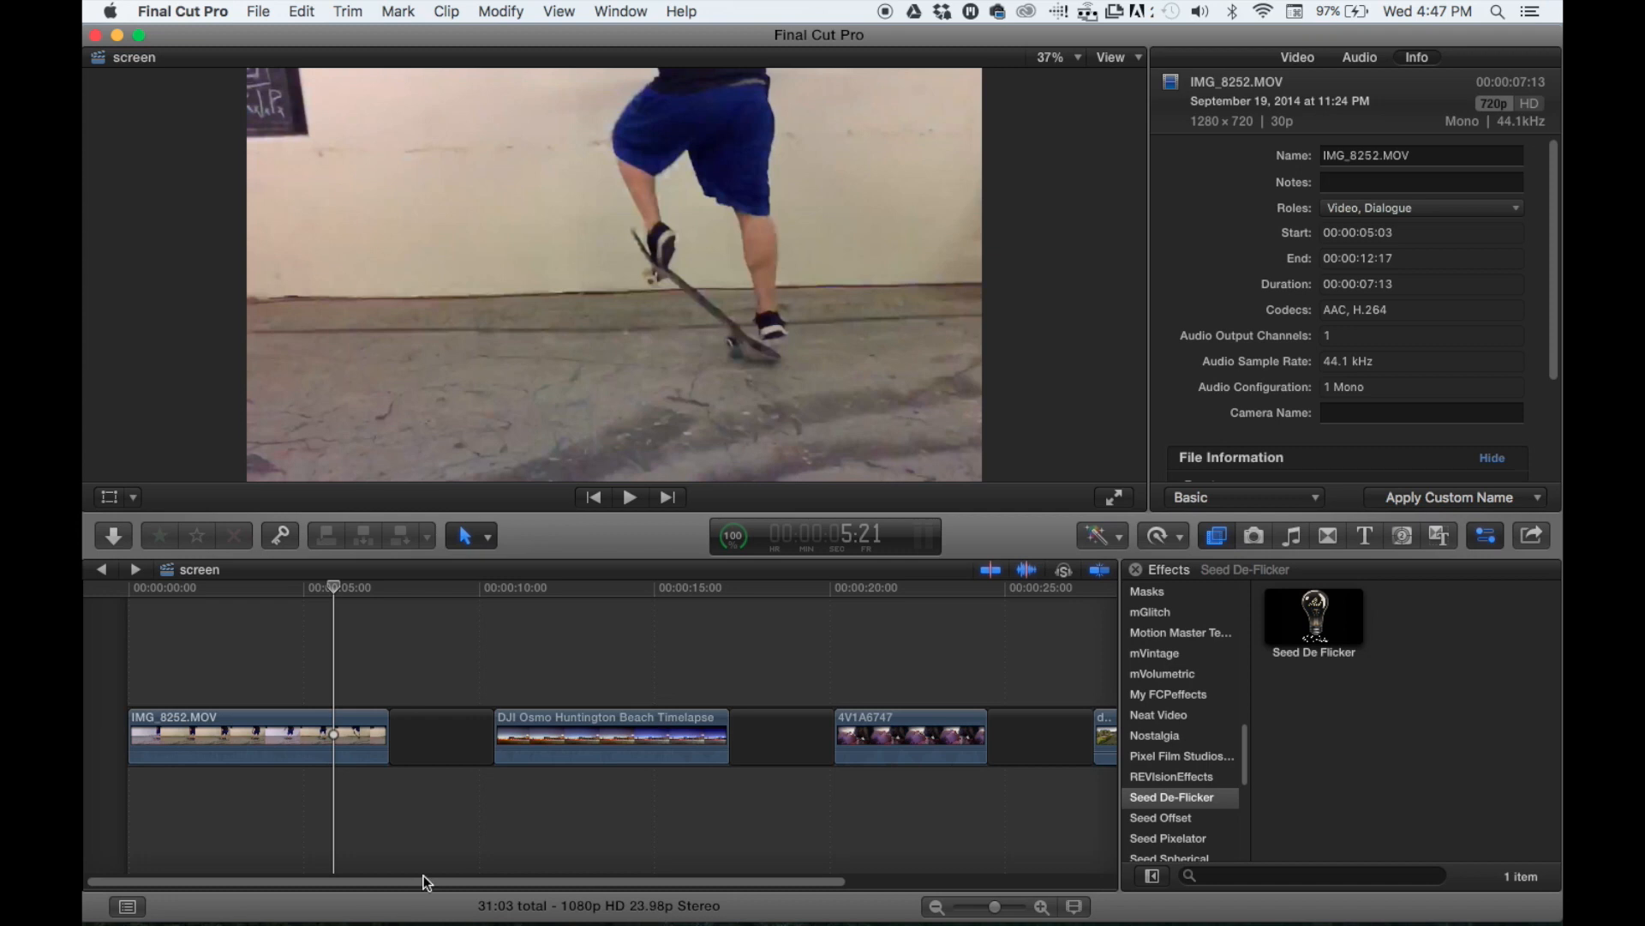
- Retime the IMG_8252.MOV clip with Automatic Speed to conform it to the project frame rate
left_click(242, 798)
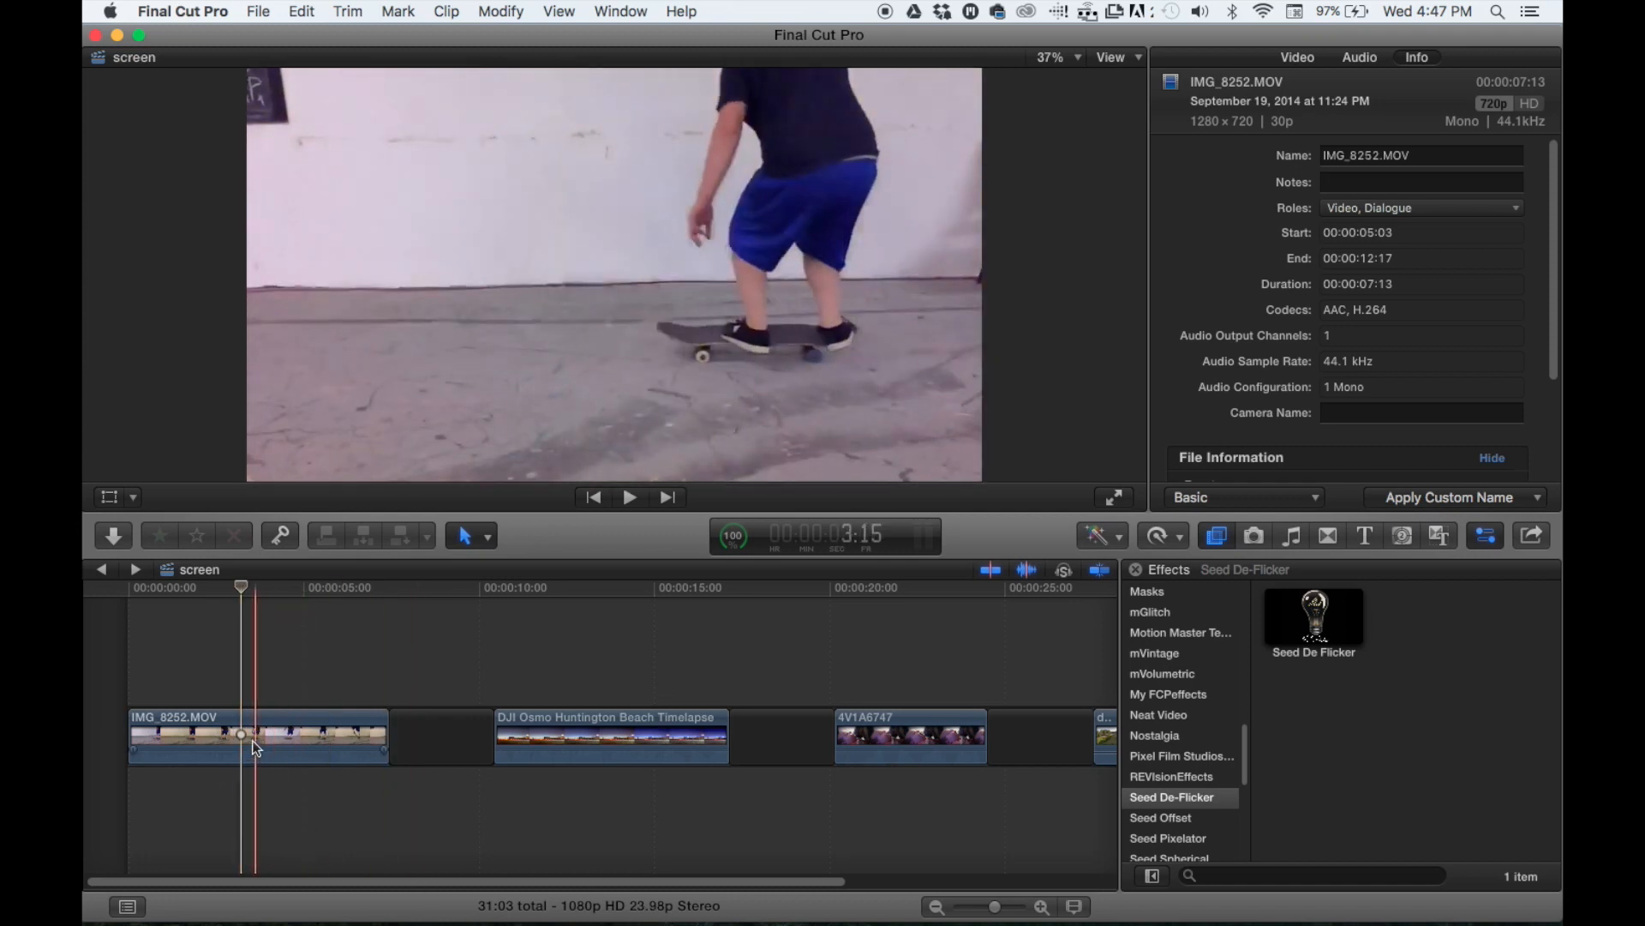
left_click(240, 724)
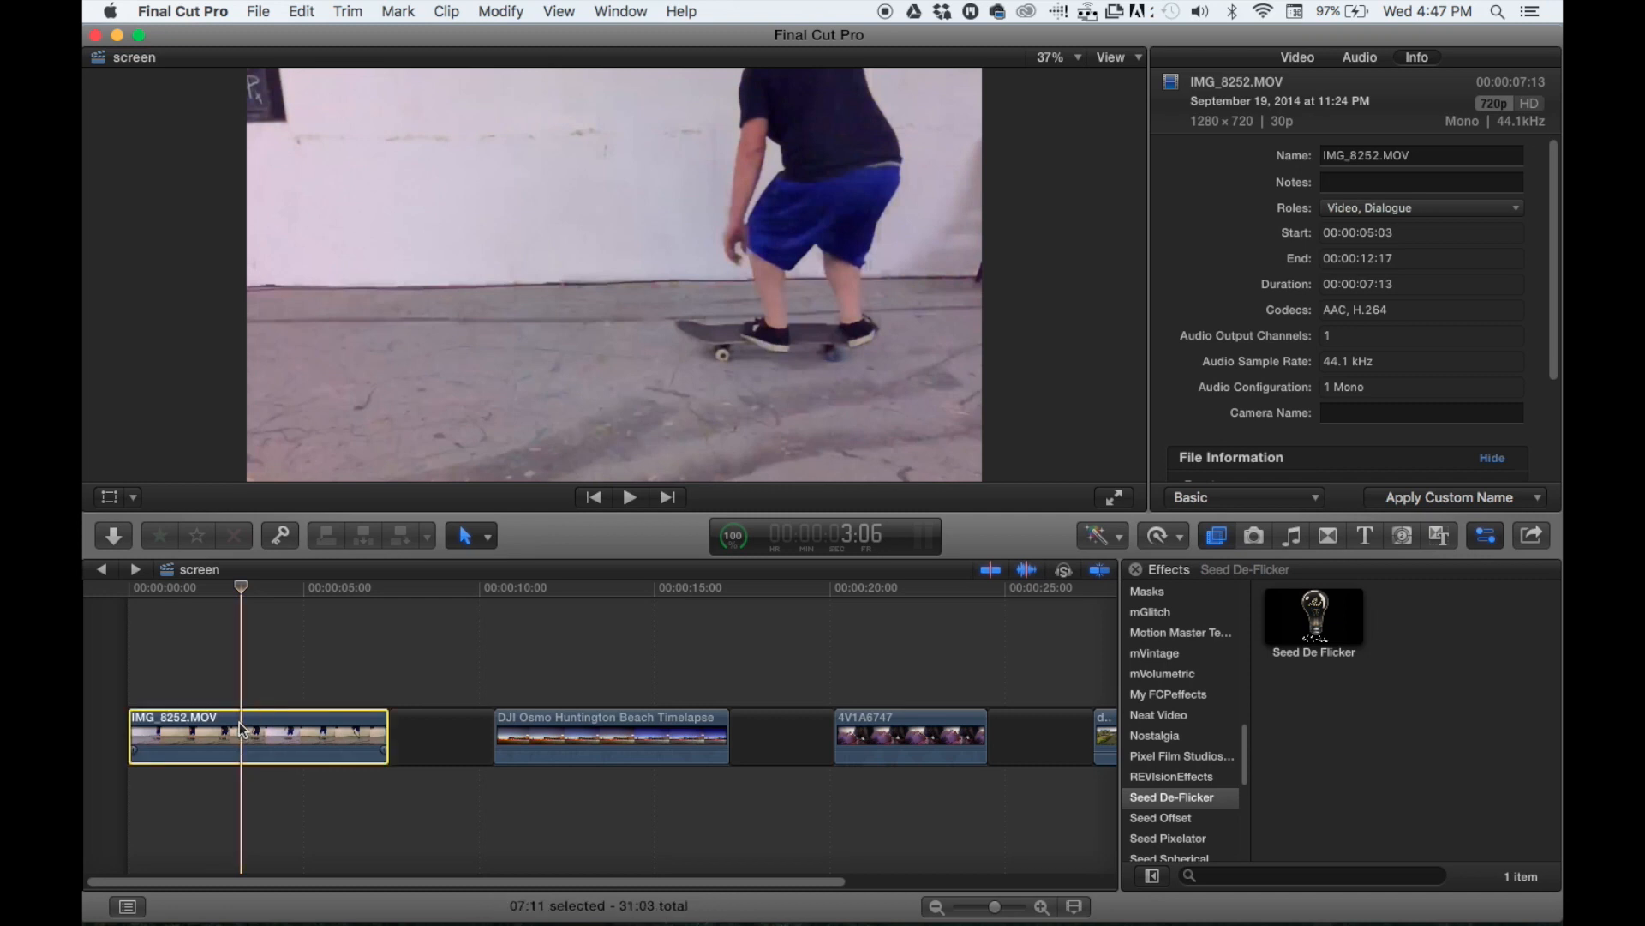
left_click(1180, 537)
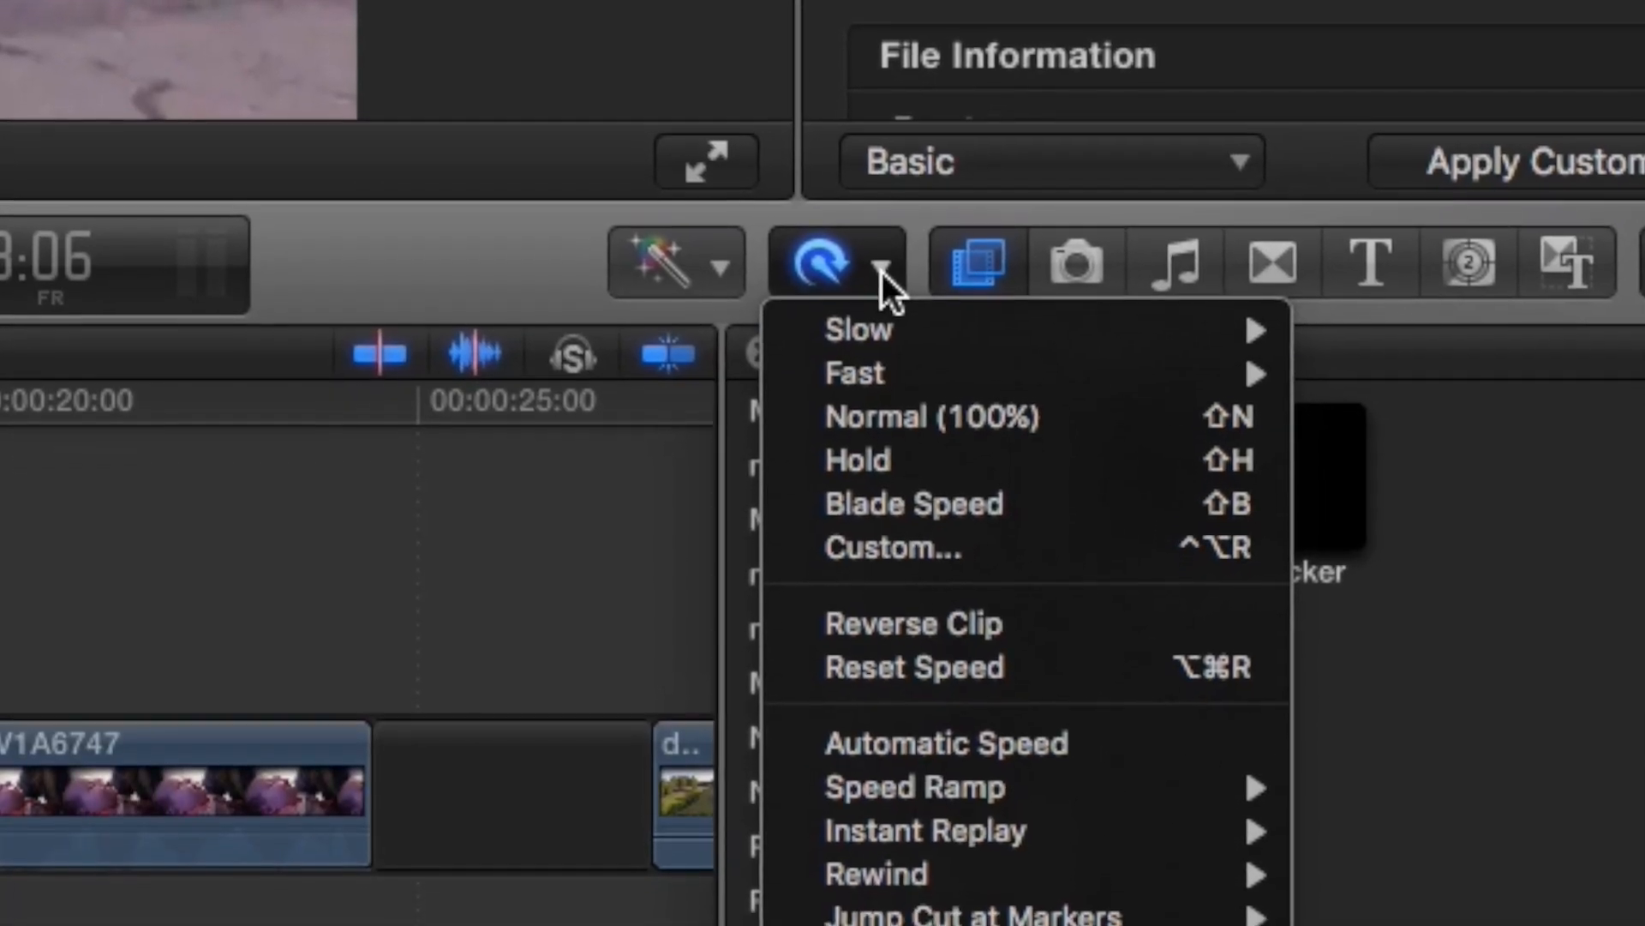
left_click(947, 728)
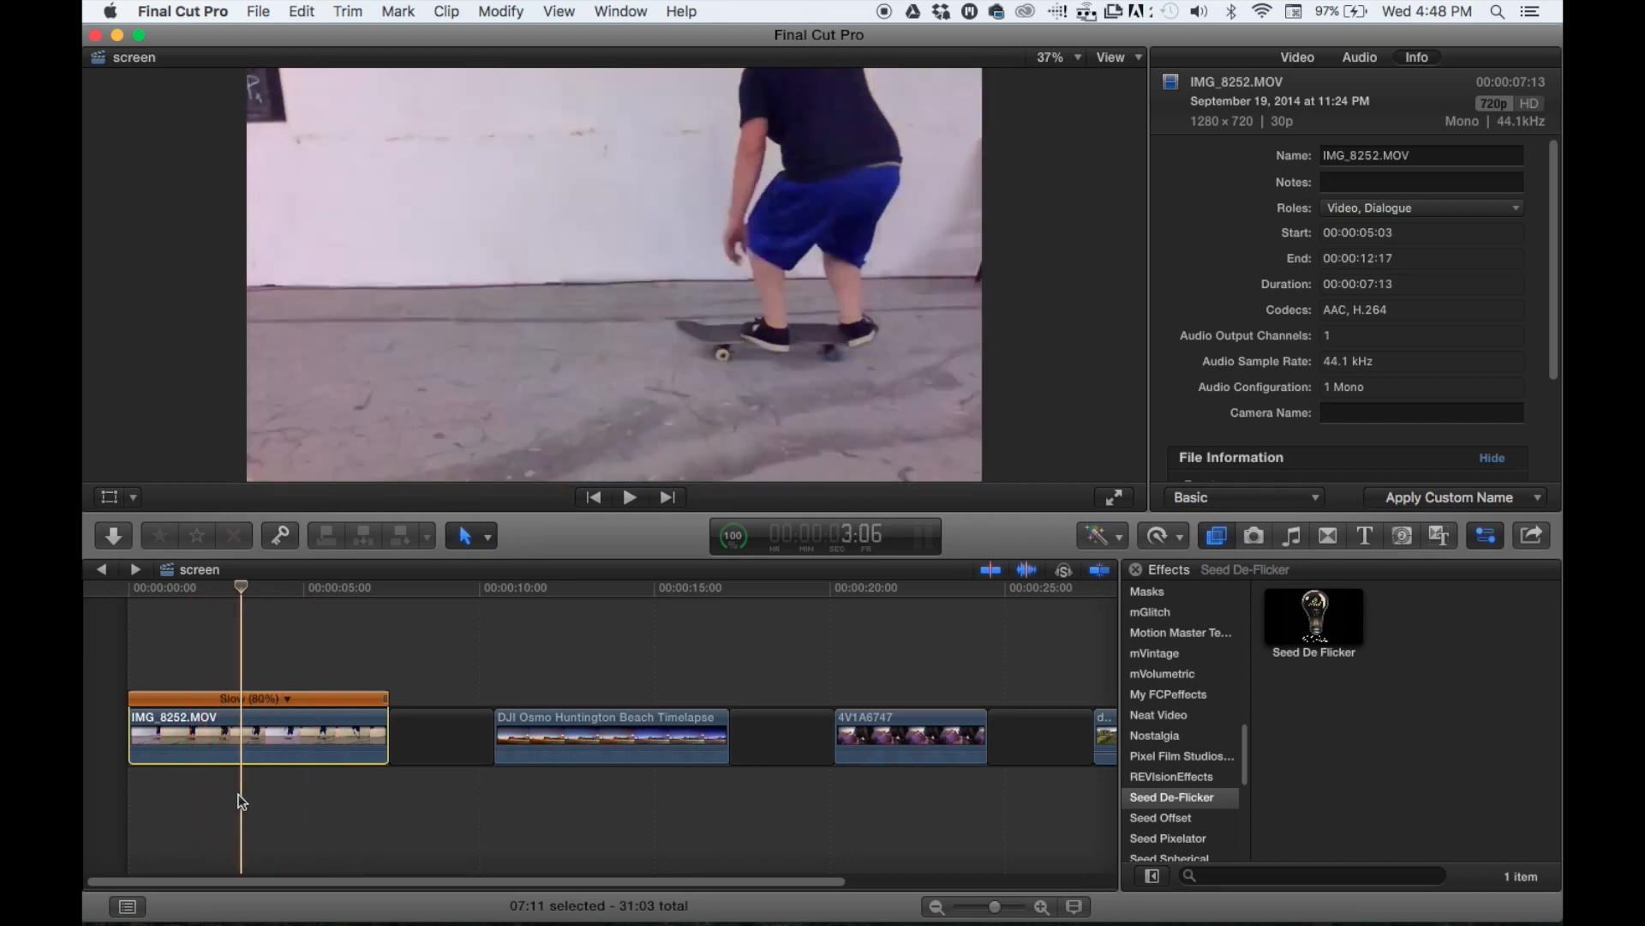
- Trim the start of the IMG_8252.MOV clip to the 4:01 point on the timeline
left_click(269, 802)
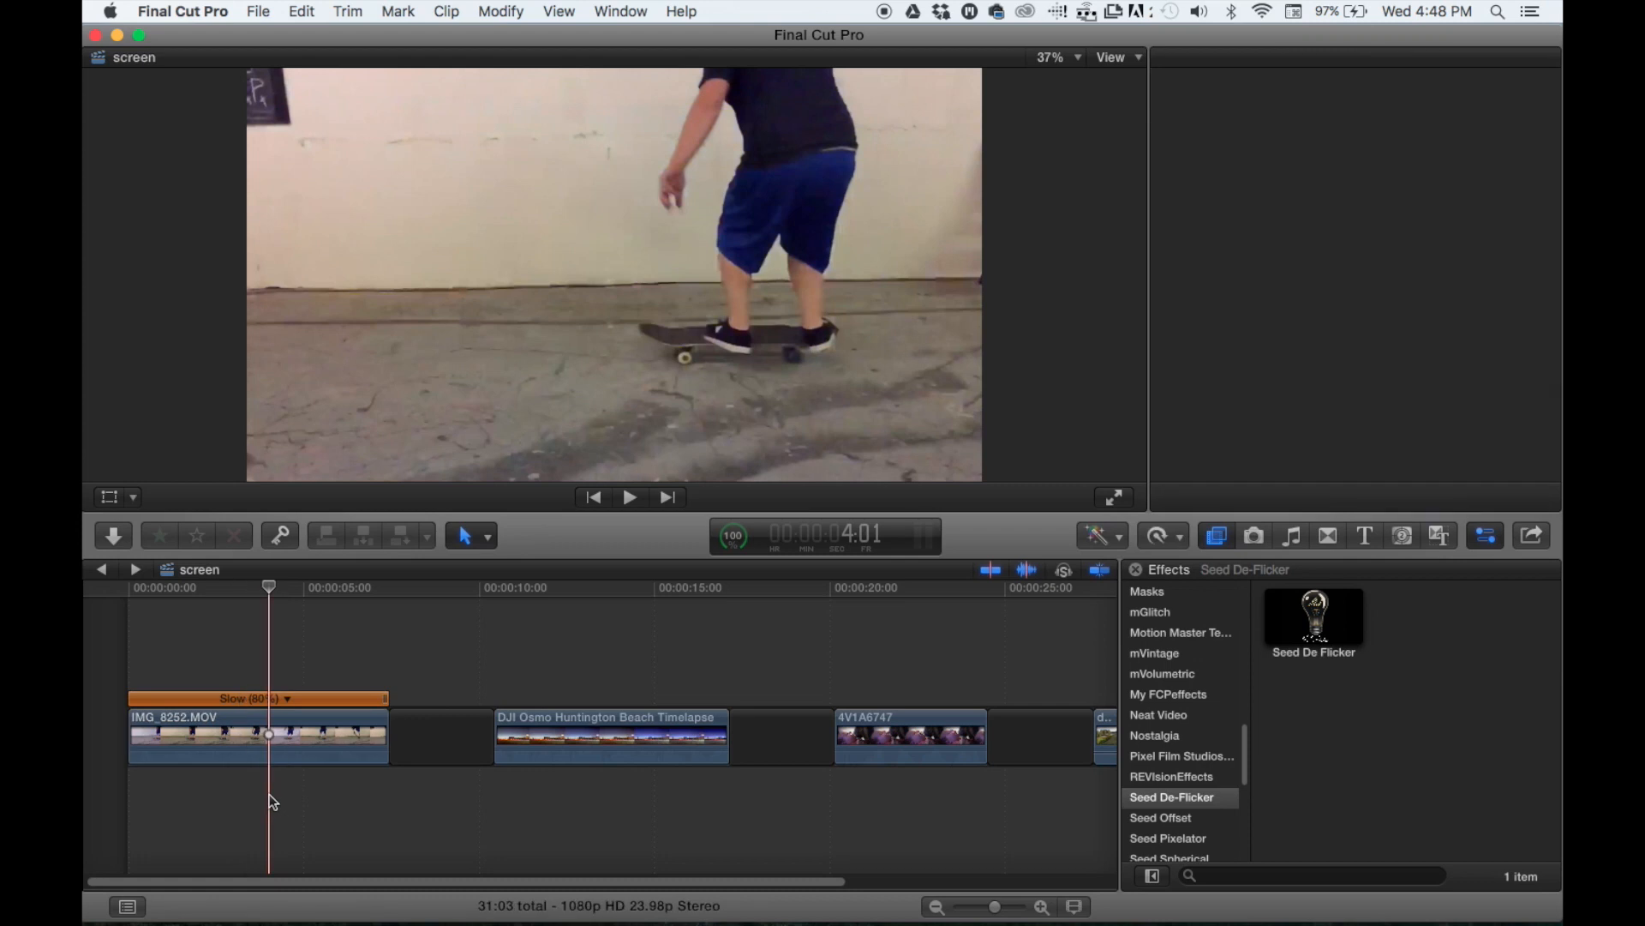
left_click(266, 739)
left_click_drag(130, 739, 268, 739)
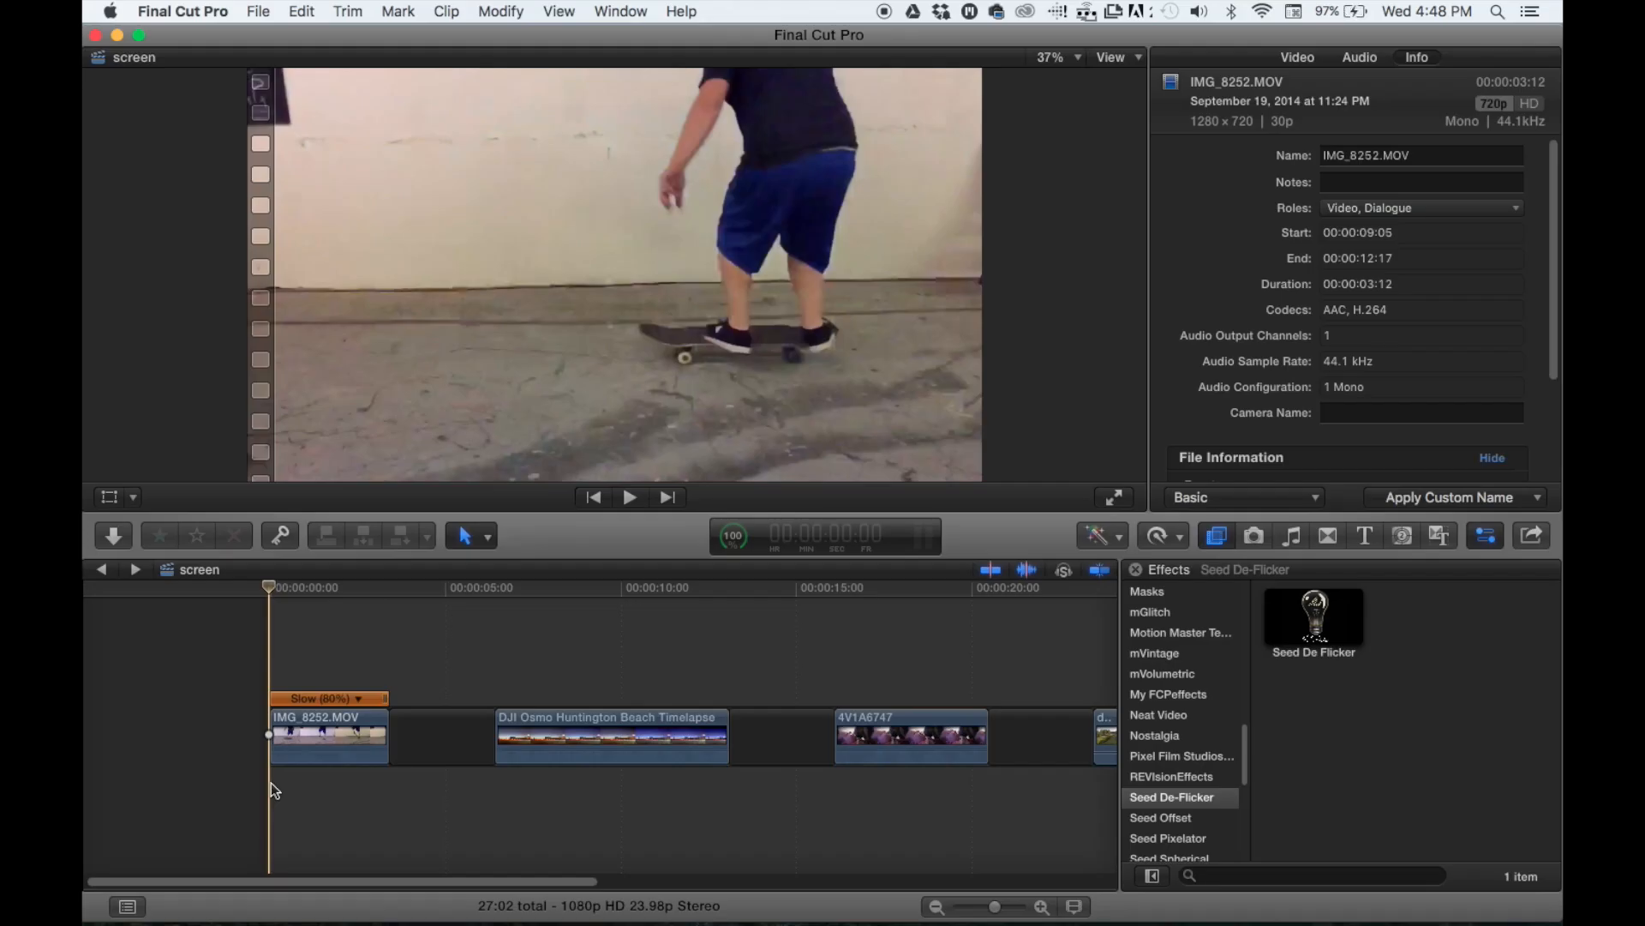
- Turn the retimed skateboard clip into a compound clip named "screen Clip" in the 3-28-16 event
left_click(293, 728)
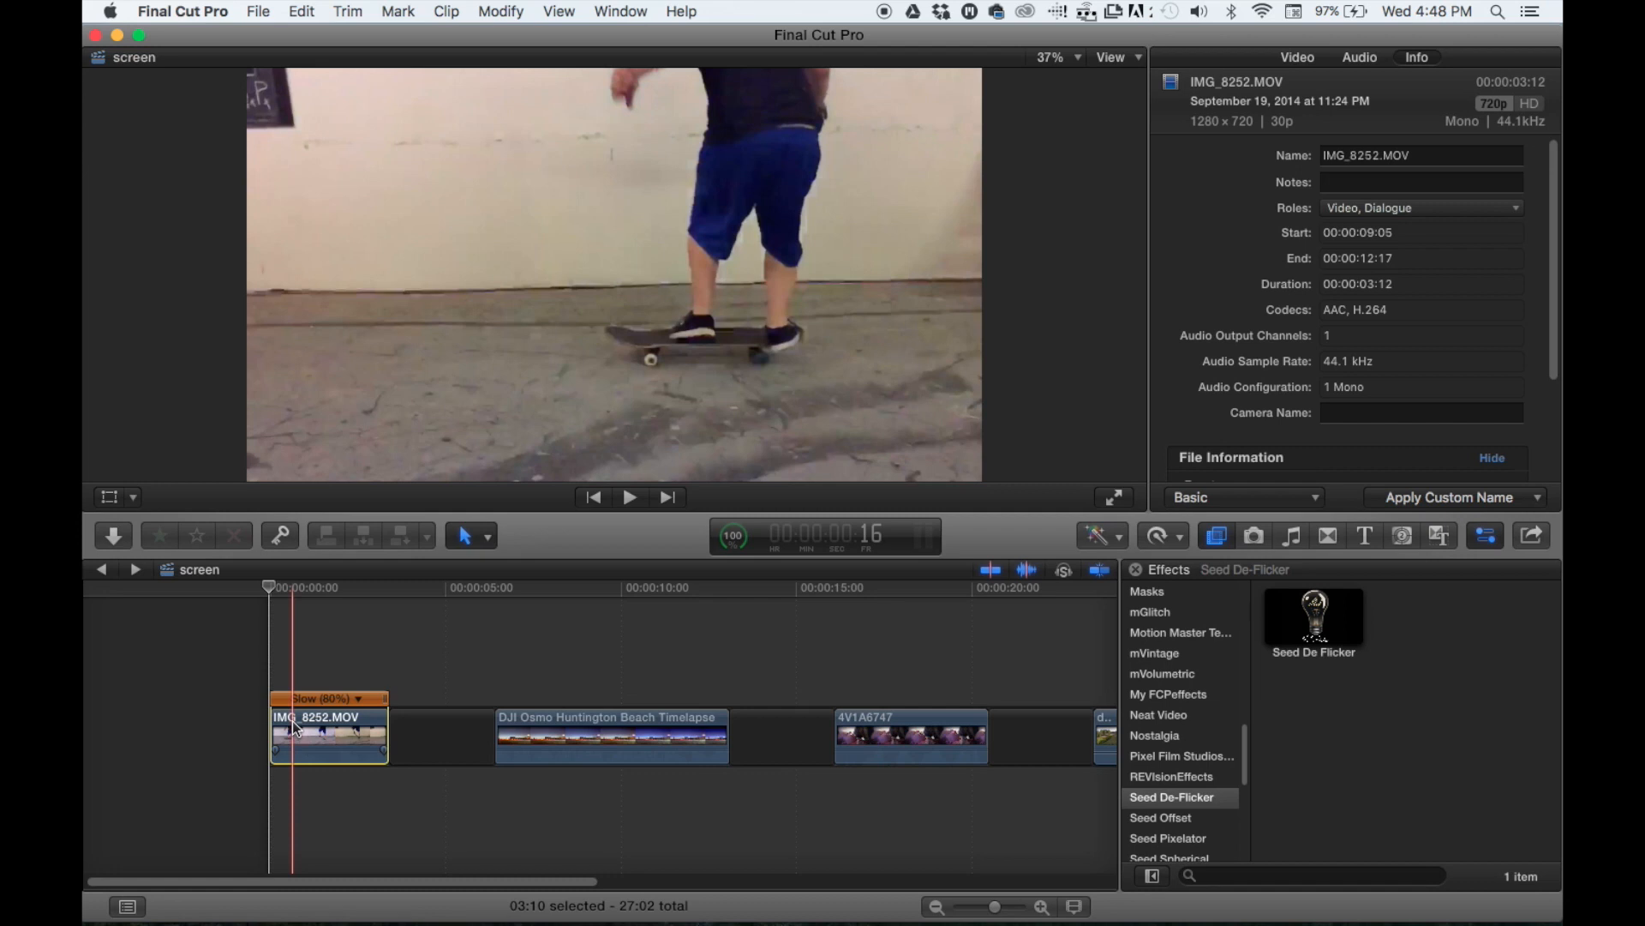
key("alt+g")
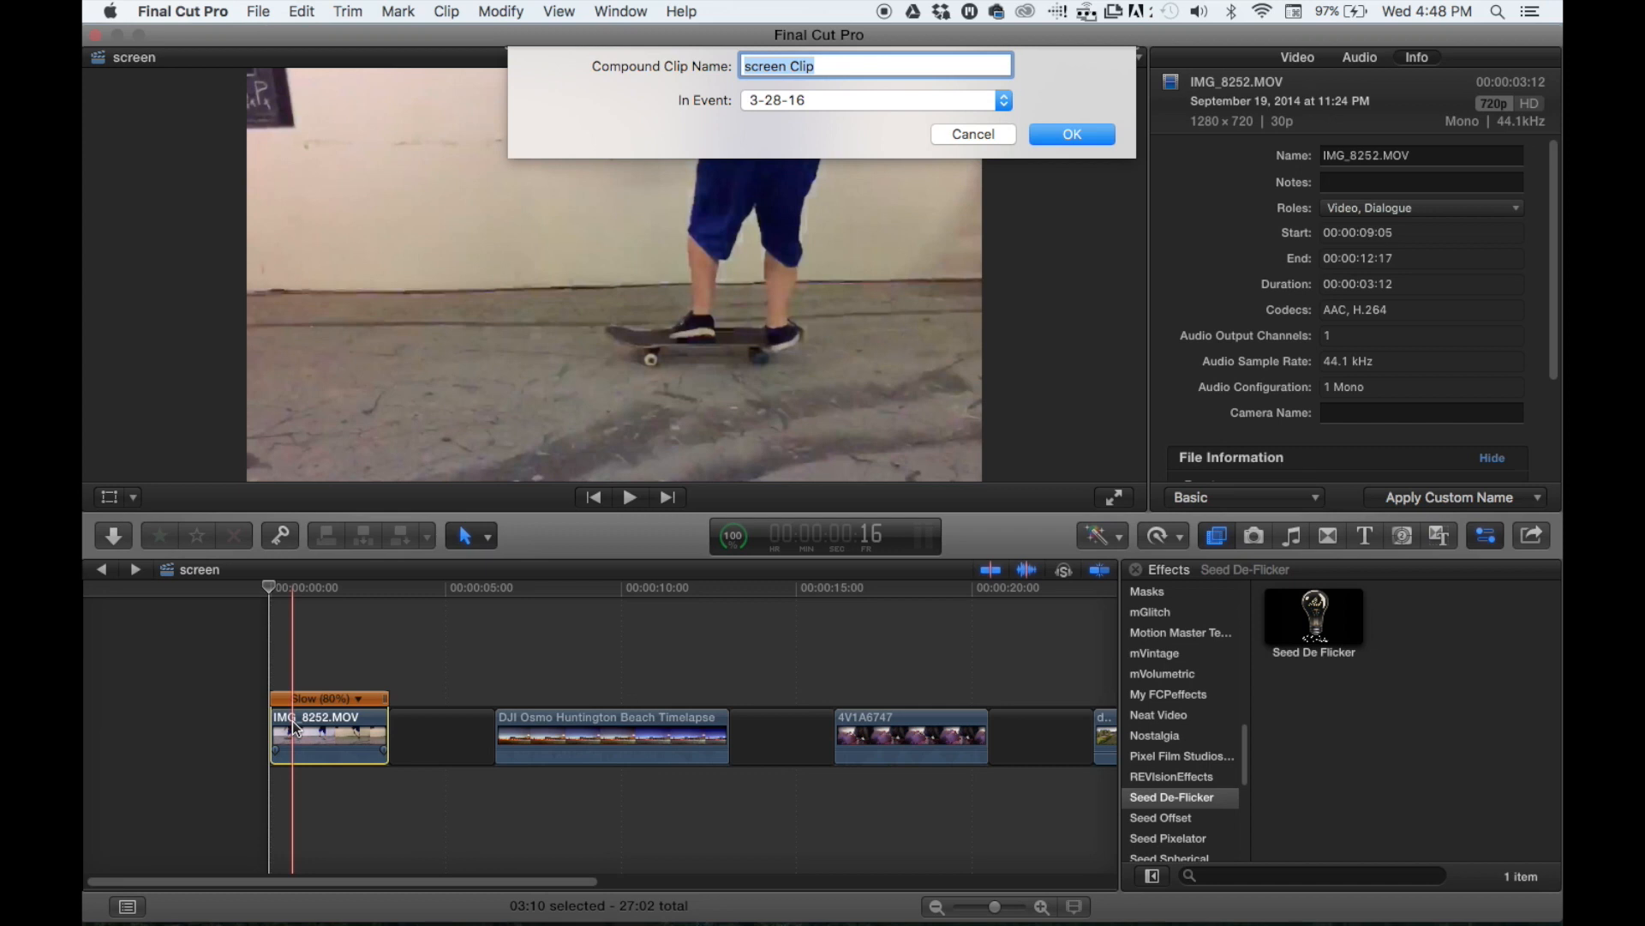
key("Return")
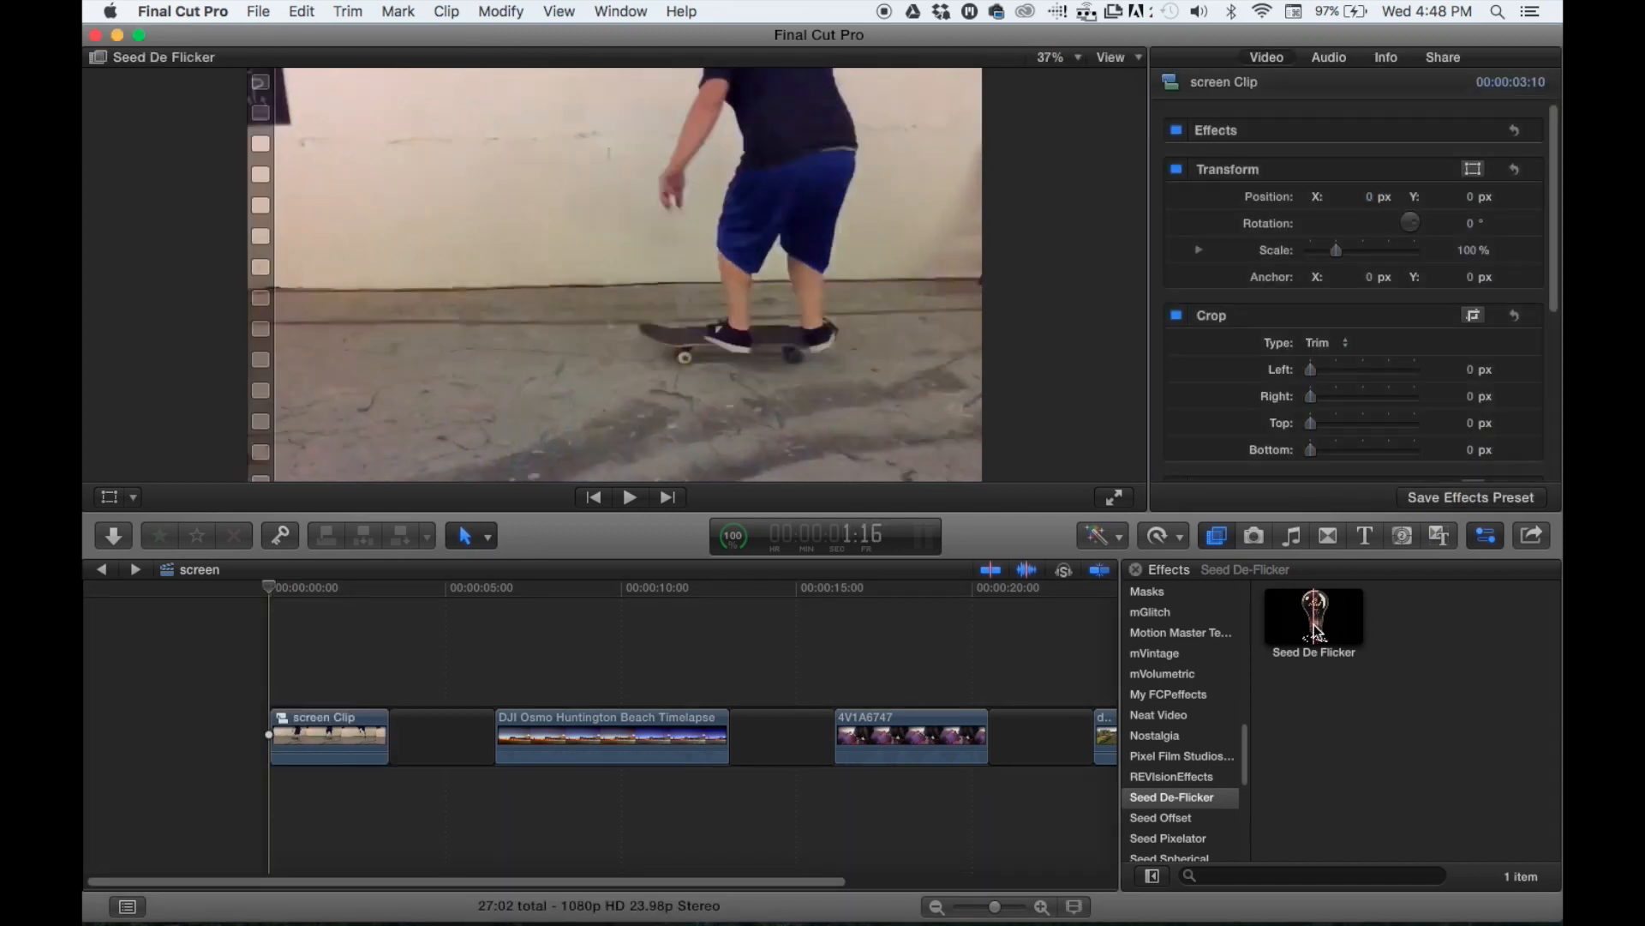
- Apply the Seed De Flicker effect to the skateboard compound clip and play it back
left_click(1314, 628)
left_click_drag(1314, 628, 333, 751)
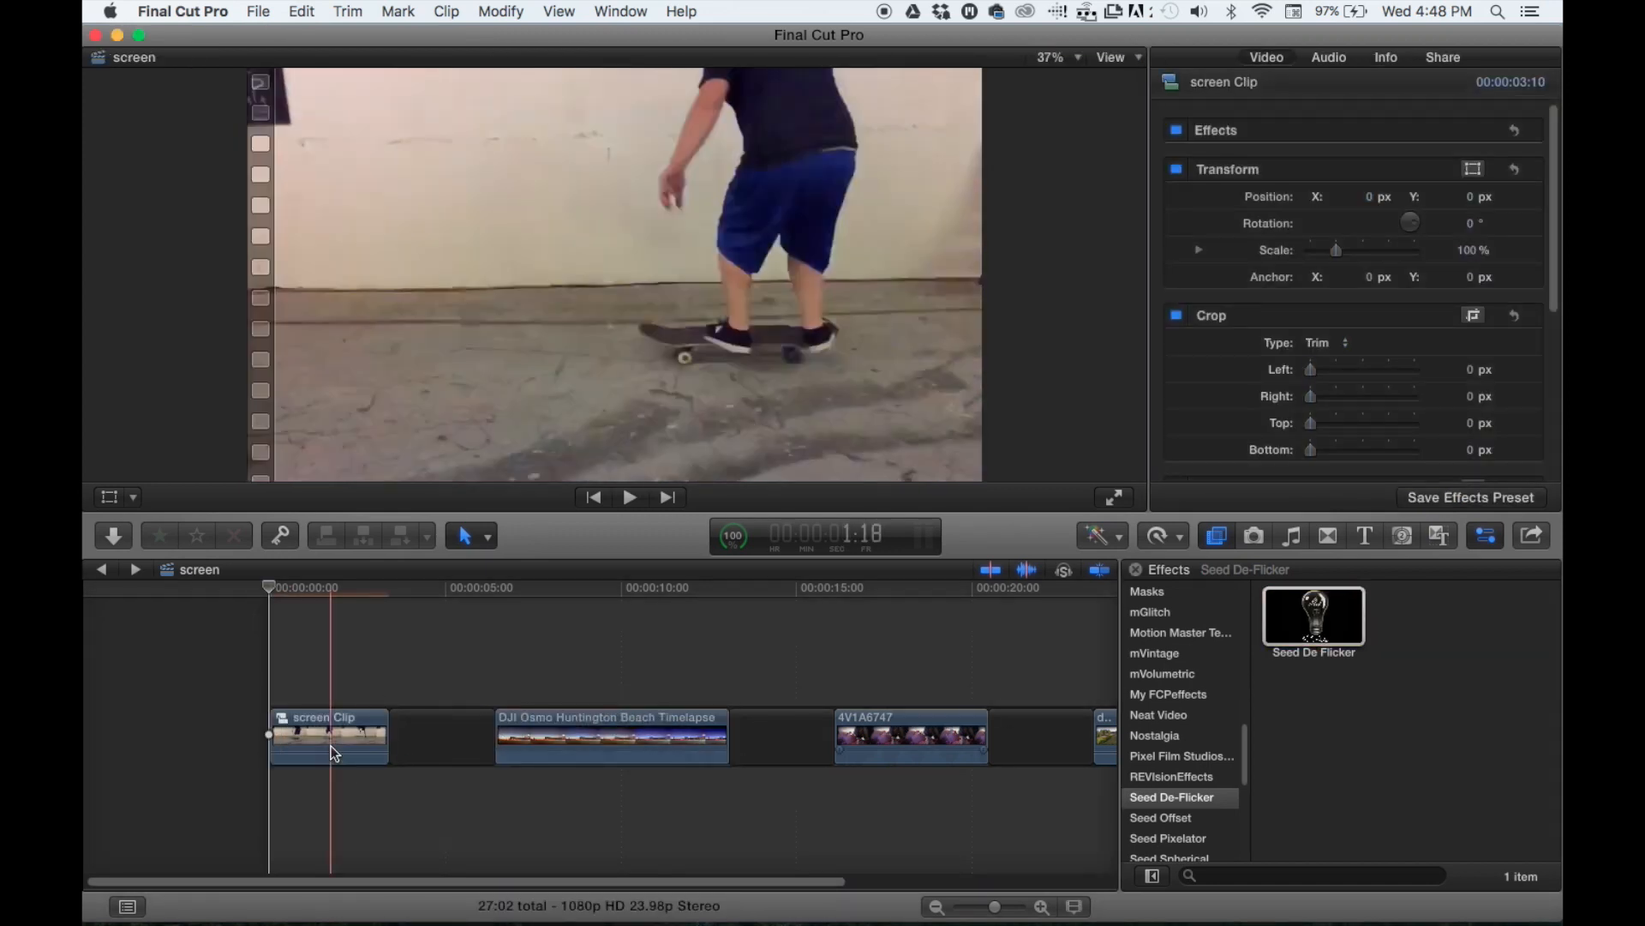
key("space")
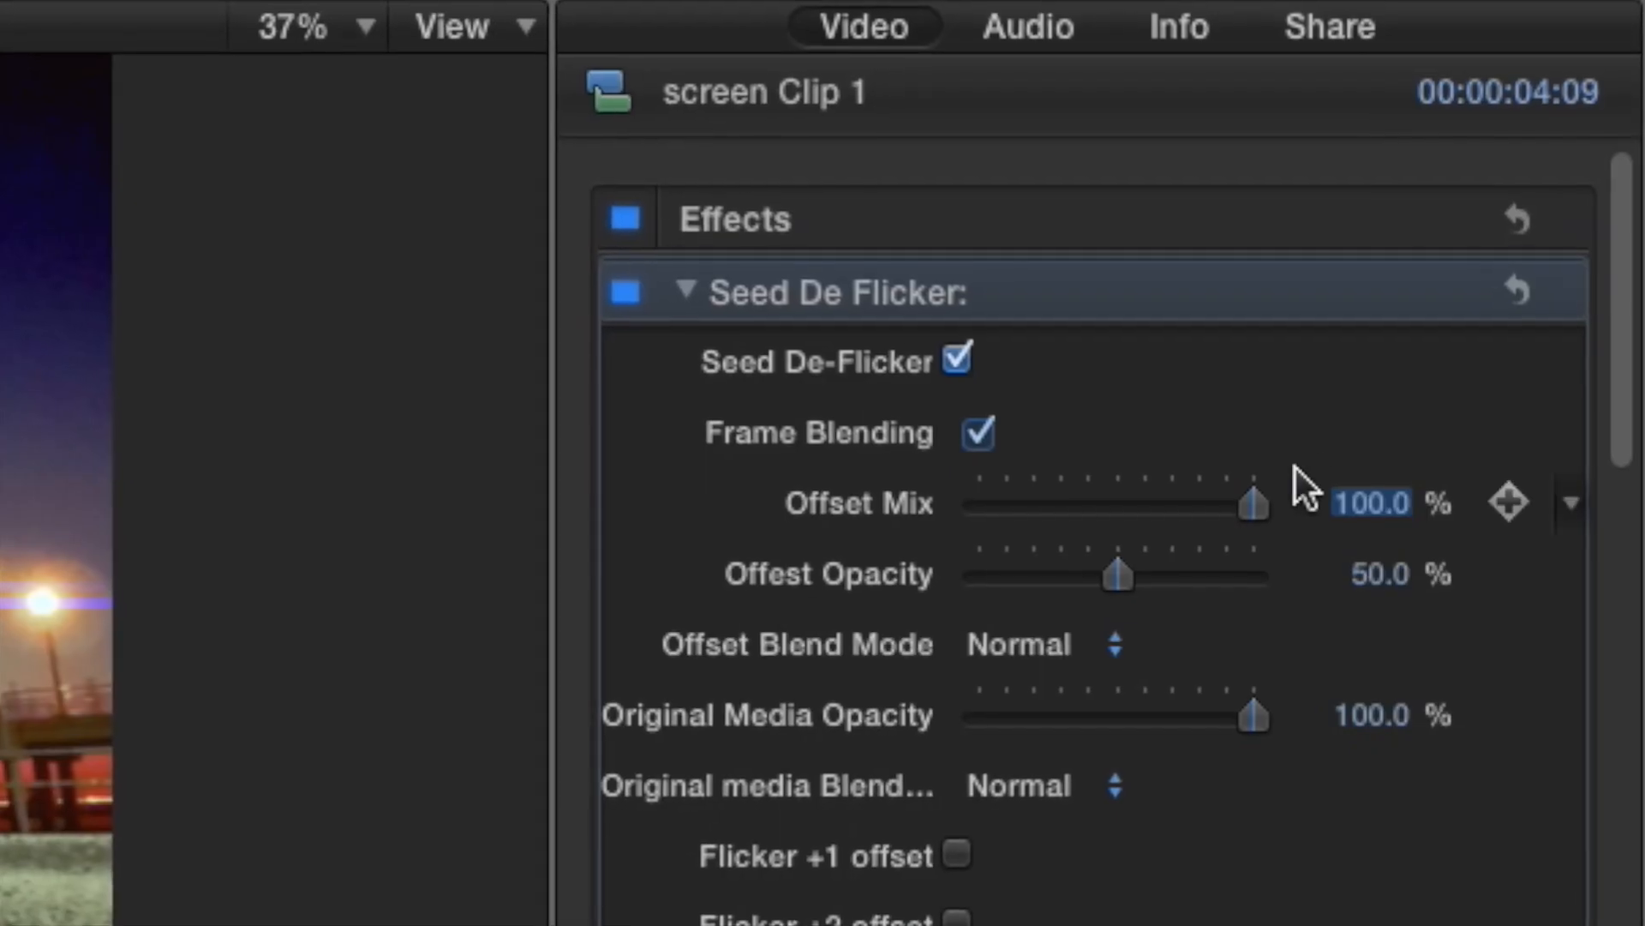
- Add a shape mask to the Seed De Flicker effect on screen Clip 1 and shape it around the pier
mouse_move(1408, 290)
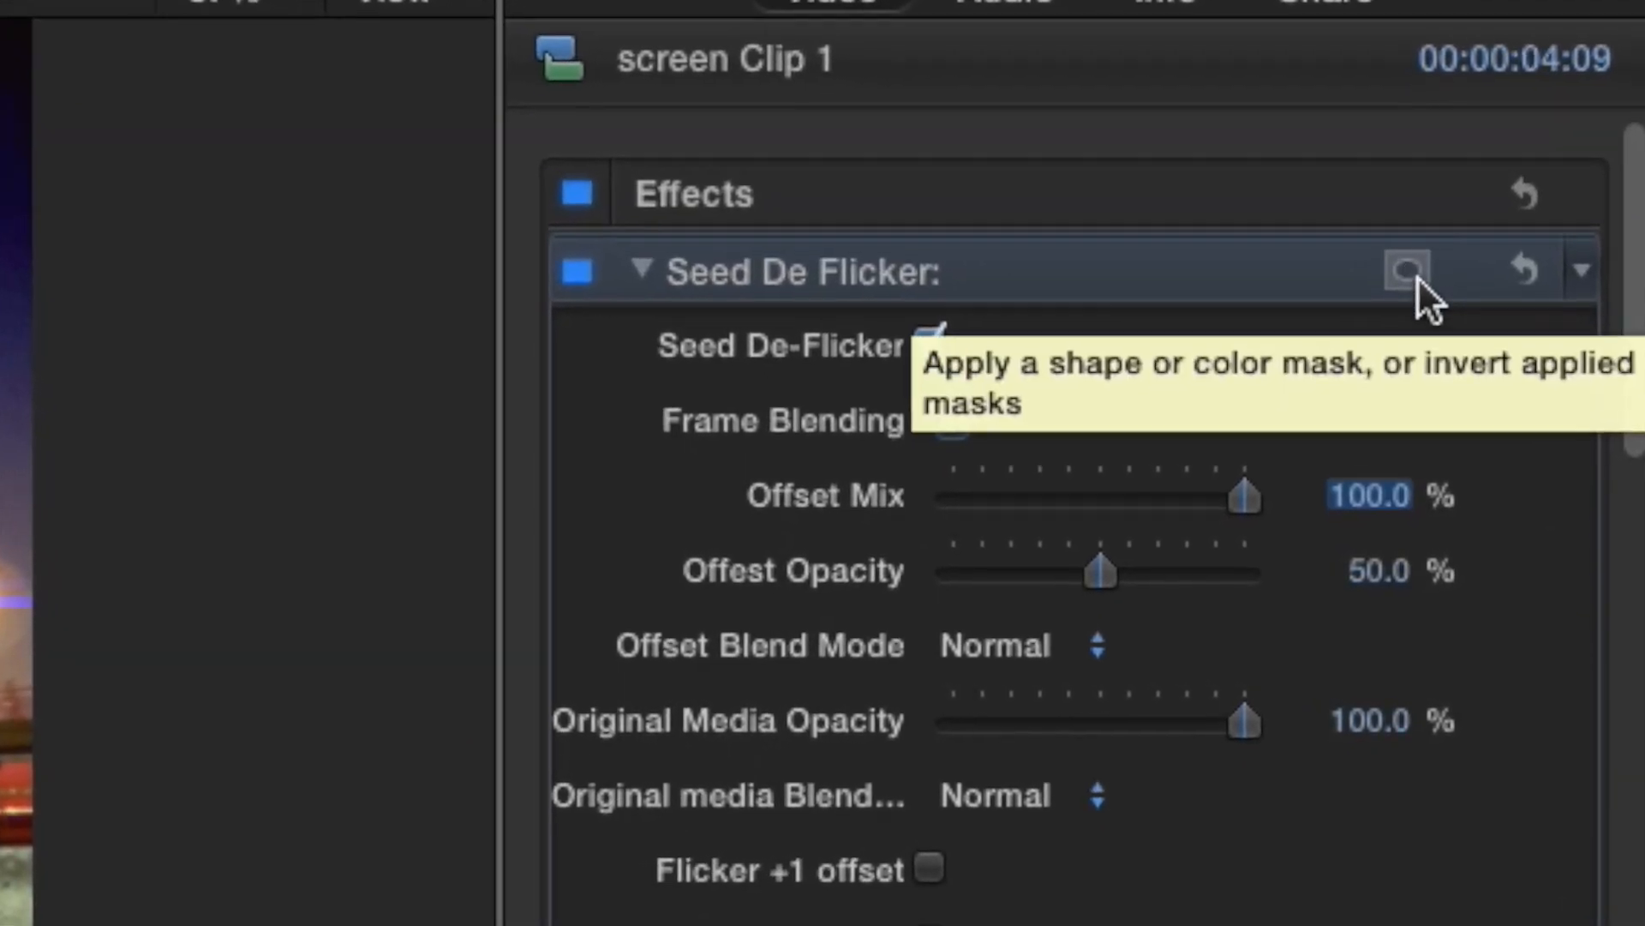
left_click(1416, 281)
left_click(1335, 307)
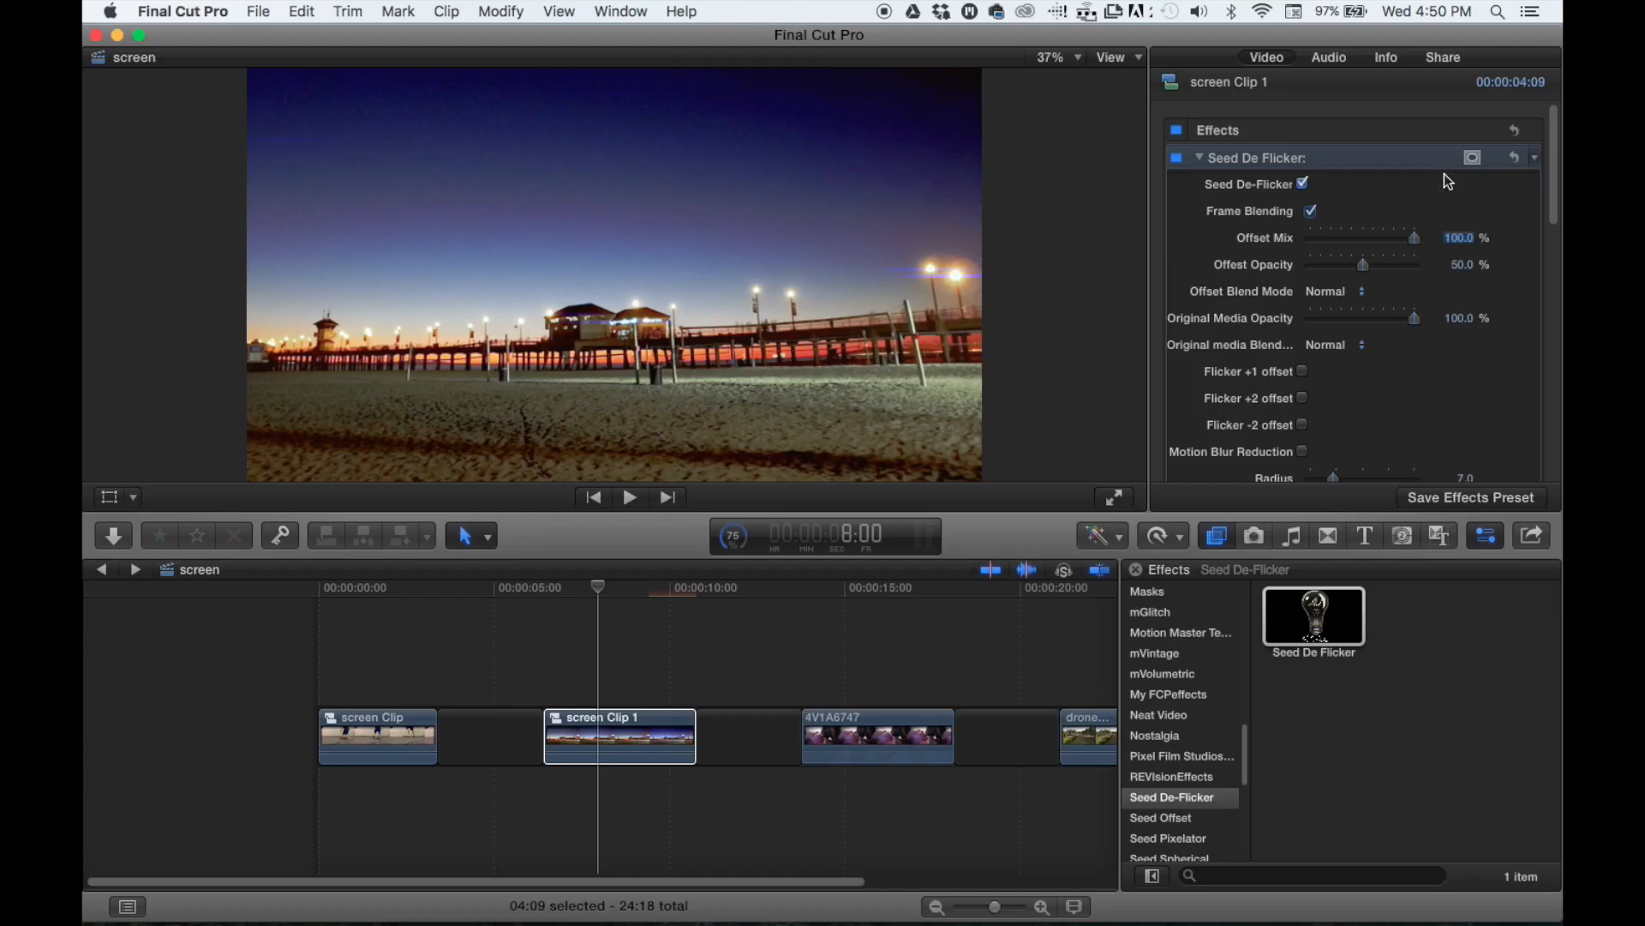
left_click_drag(510, 280, 225, 324)
mouse_move(633, 338)
left_mouse_down()
mouse_move(635, 379)
mouse_move(603, 216)
mouse_move(623, 353)
left_mouse_up()
- Refine the shape mask's edge and position along the pier in a magnified view, then invert the effect's masks
left_click(1059, 57)
left_click(1082, 211)
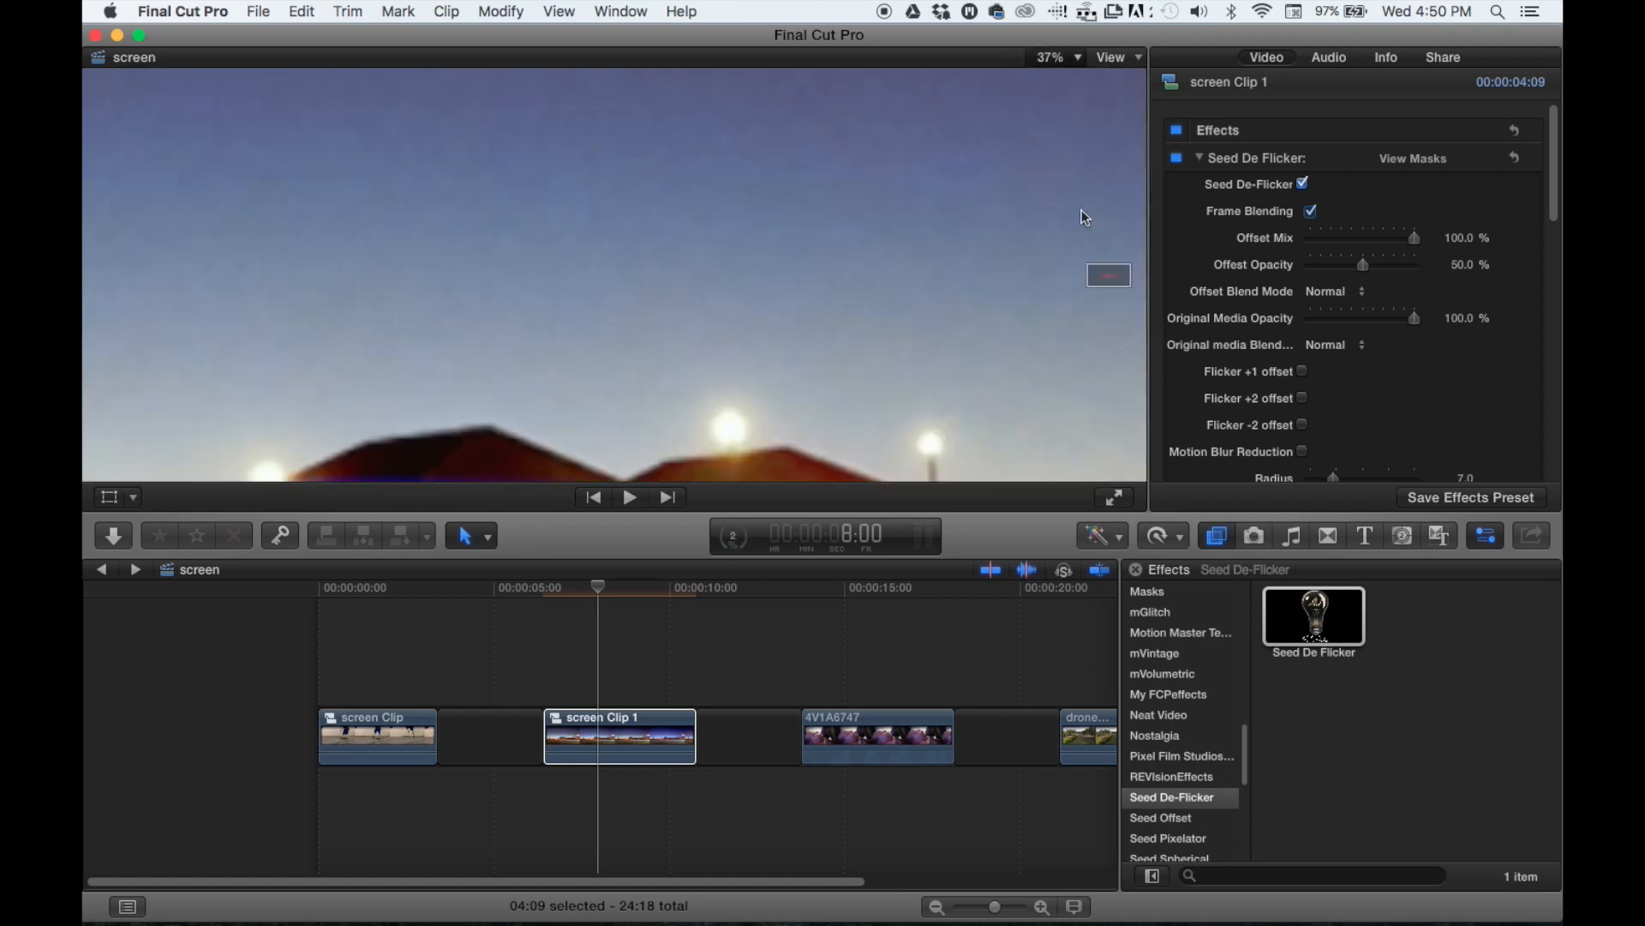
left_click_drag(1109, 275, 1106, 279)
left_click_drag(853, 357, 832, 400)
left_click(1060, 57)
left_click(1061, 75)
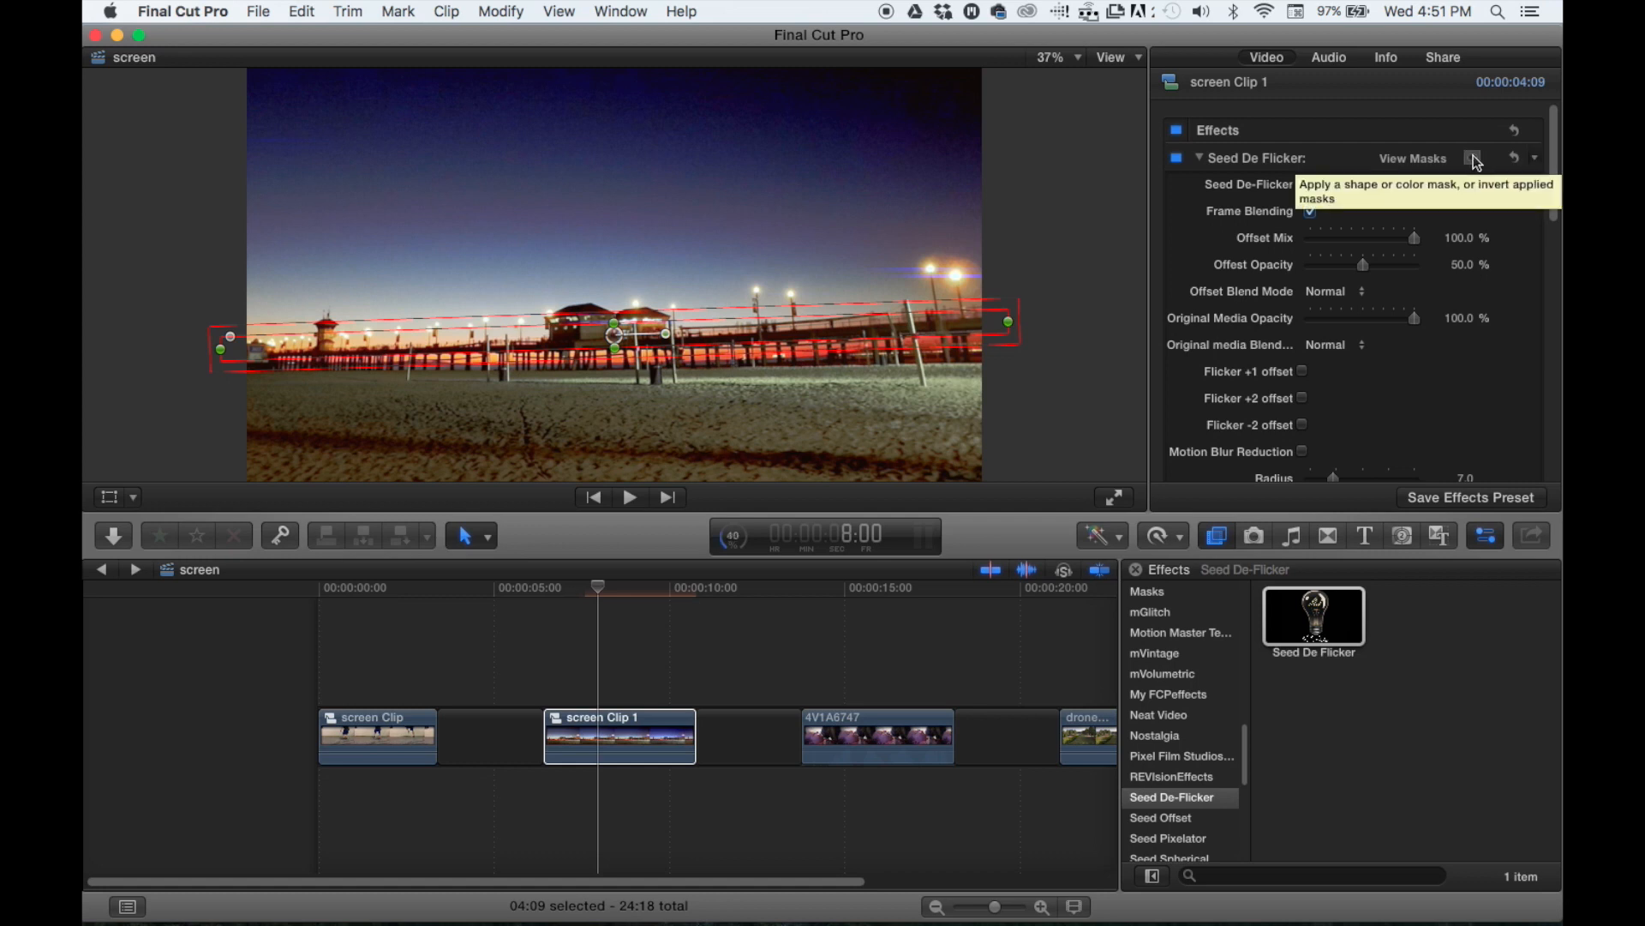
left_click(1473, 156)
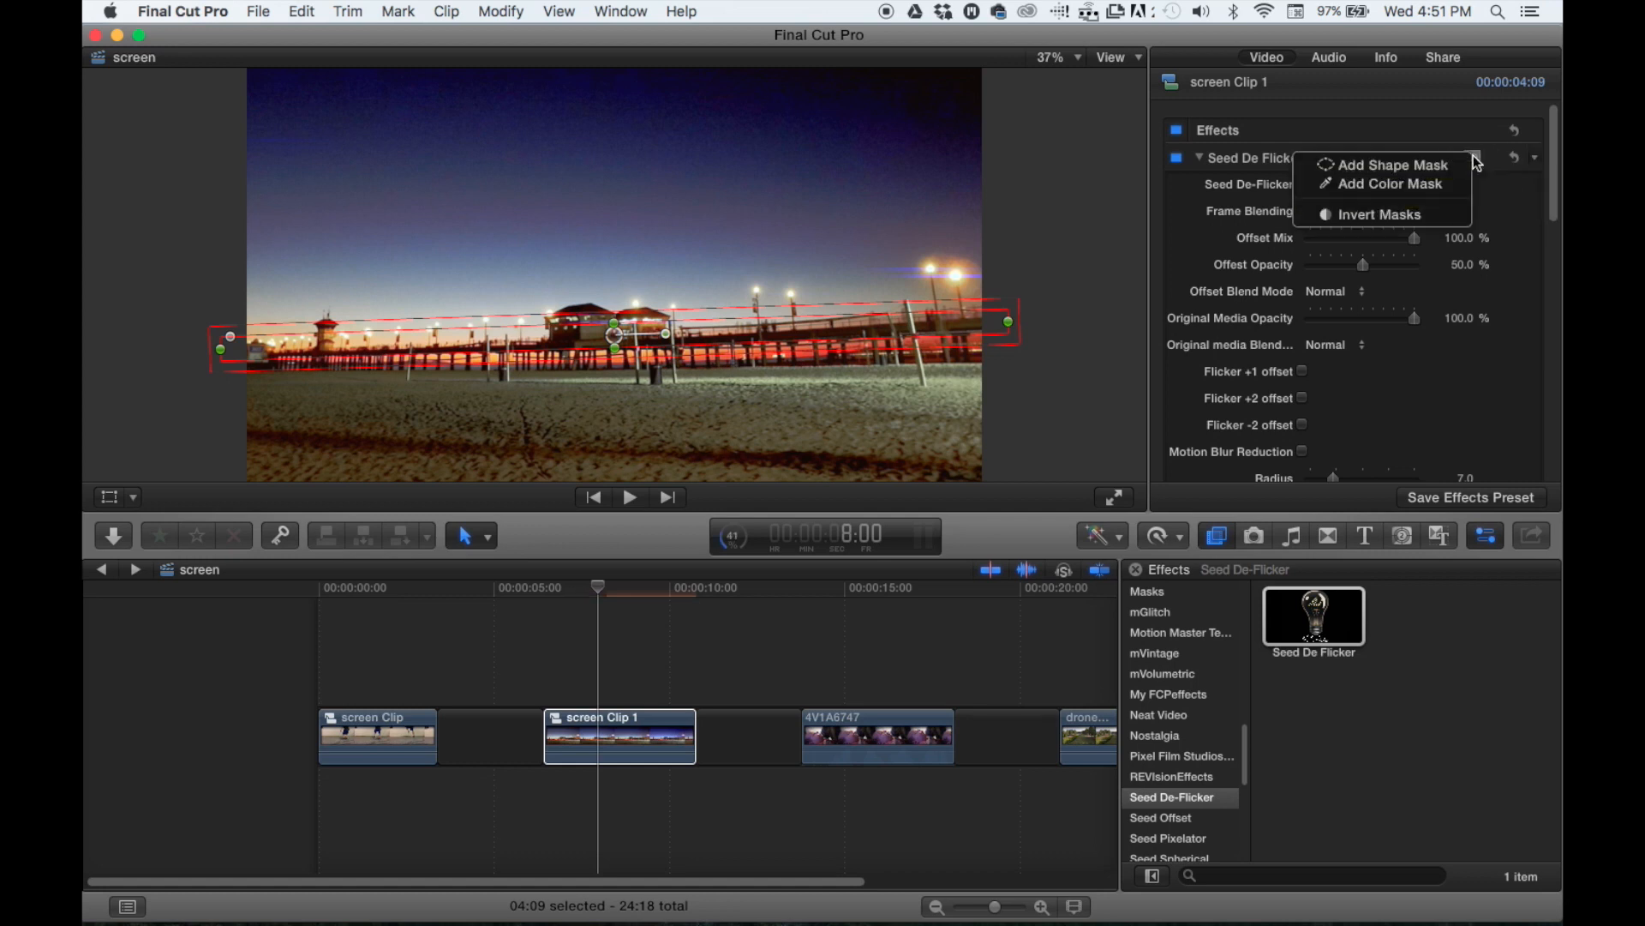
left_click(1400, 216)
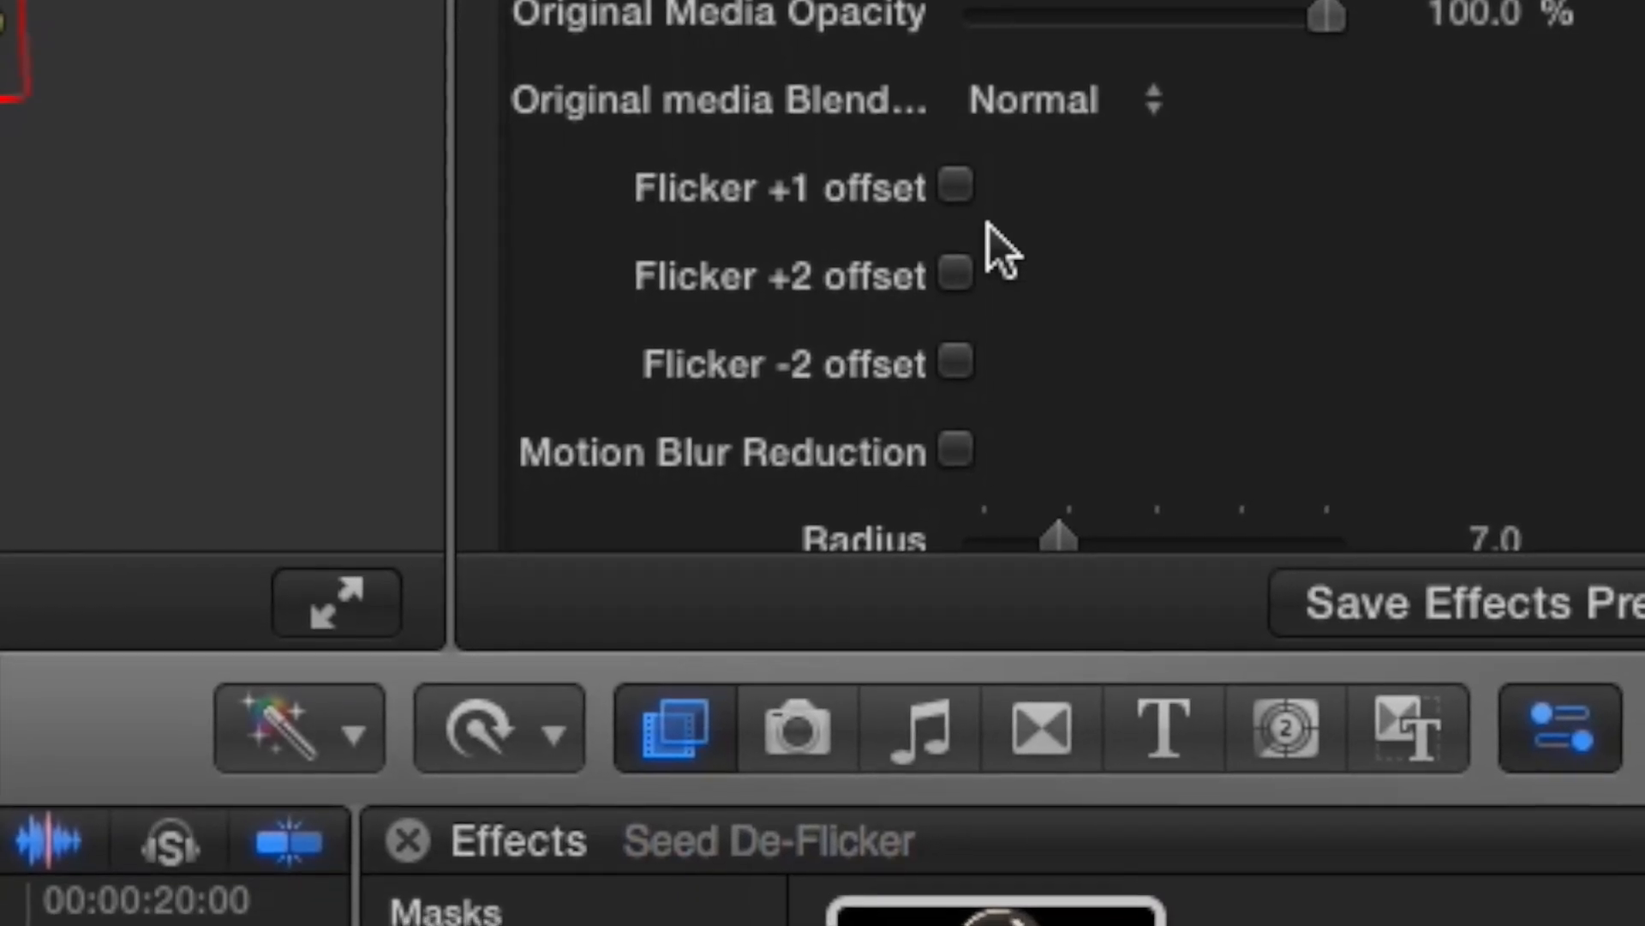
- Enable the Flicker +1, Flicker +2 and Flicker -2 offsets of the pier clip's effect and play back the result
left_click(949, 185)
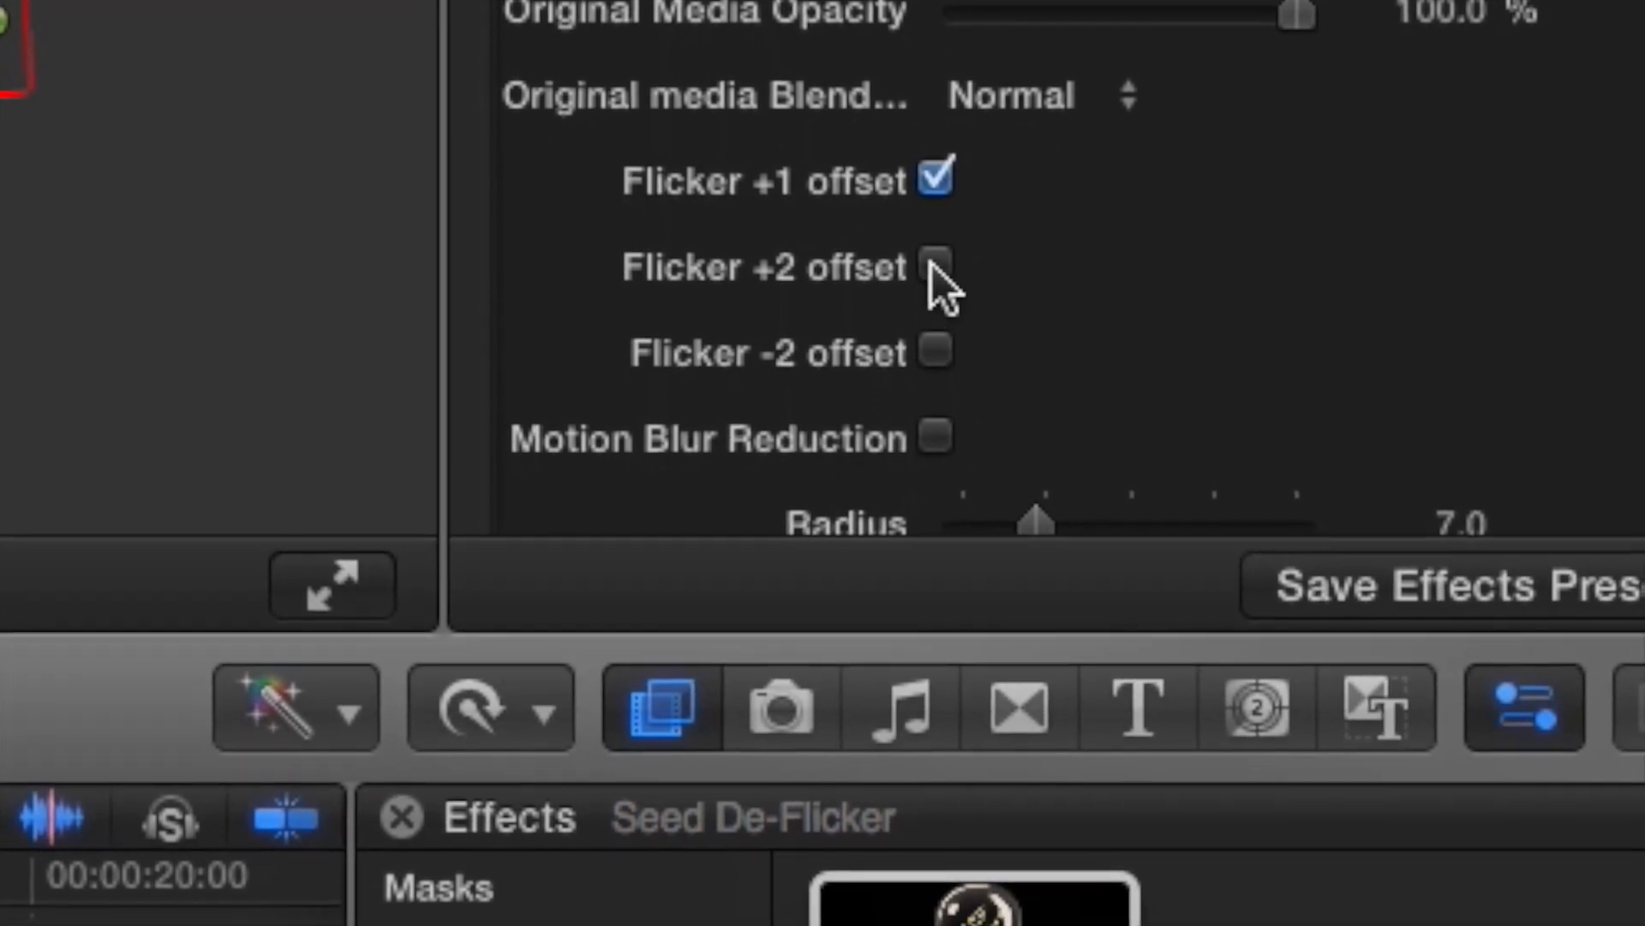
left_click(940, 267)
left_click(930, 348)
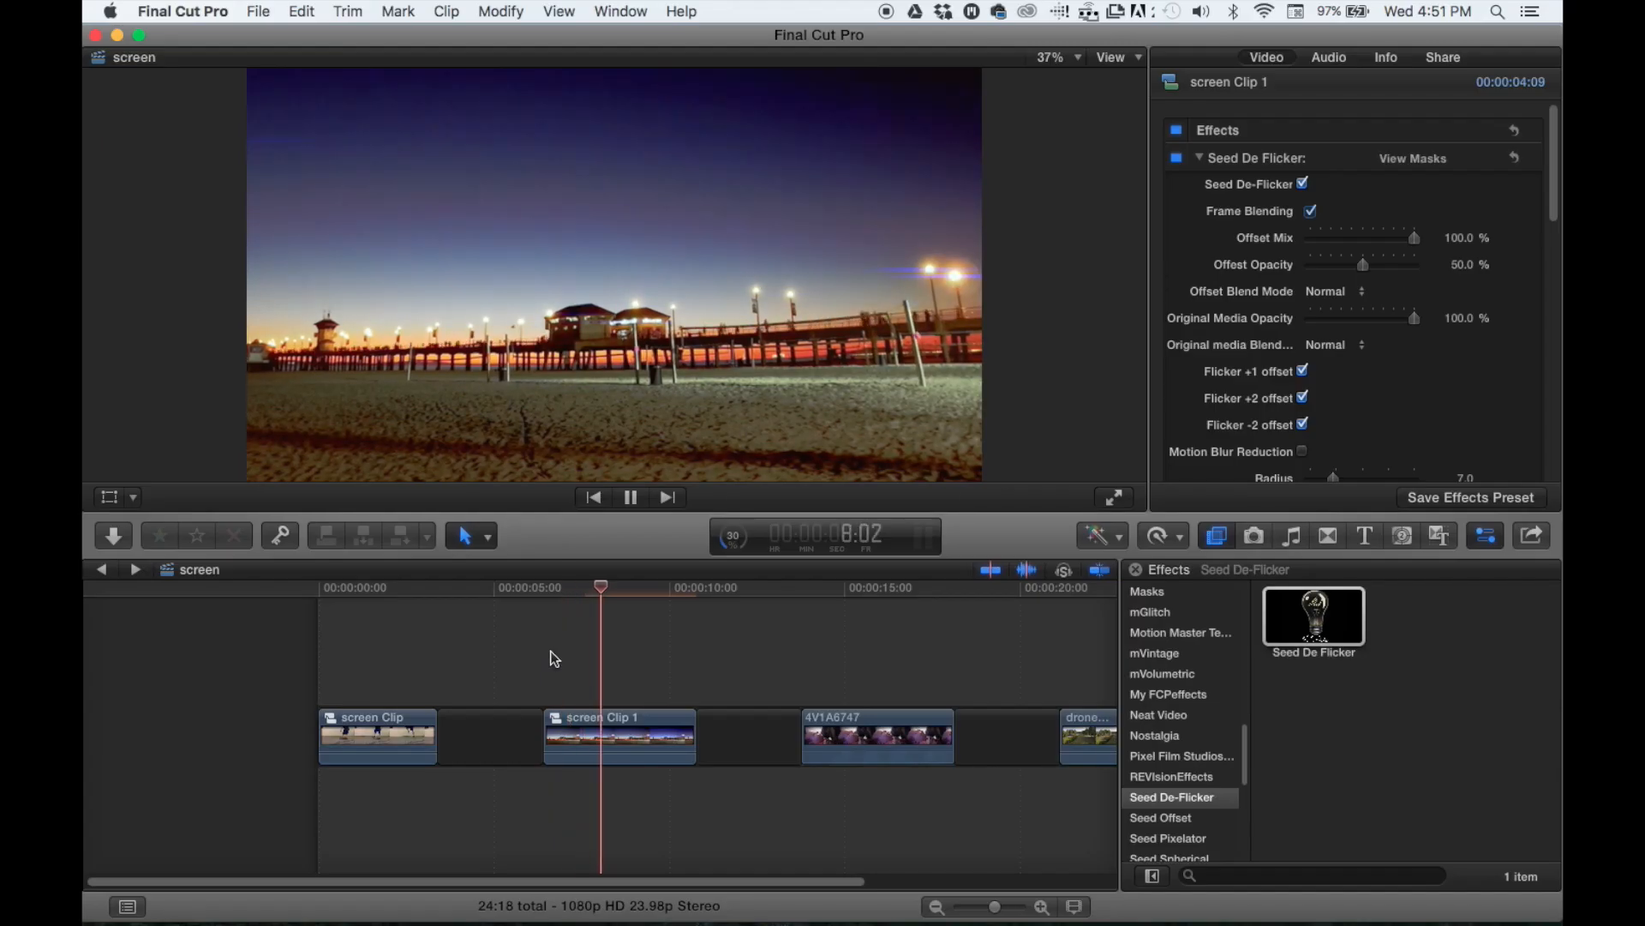
key("space")
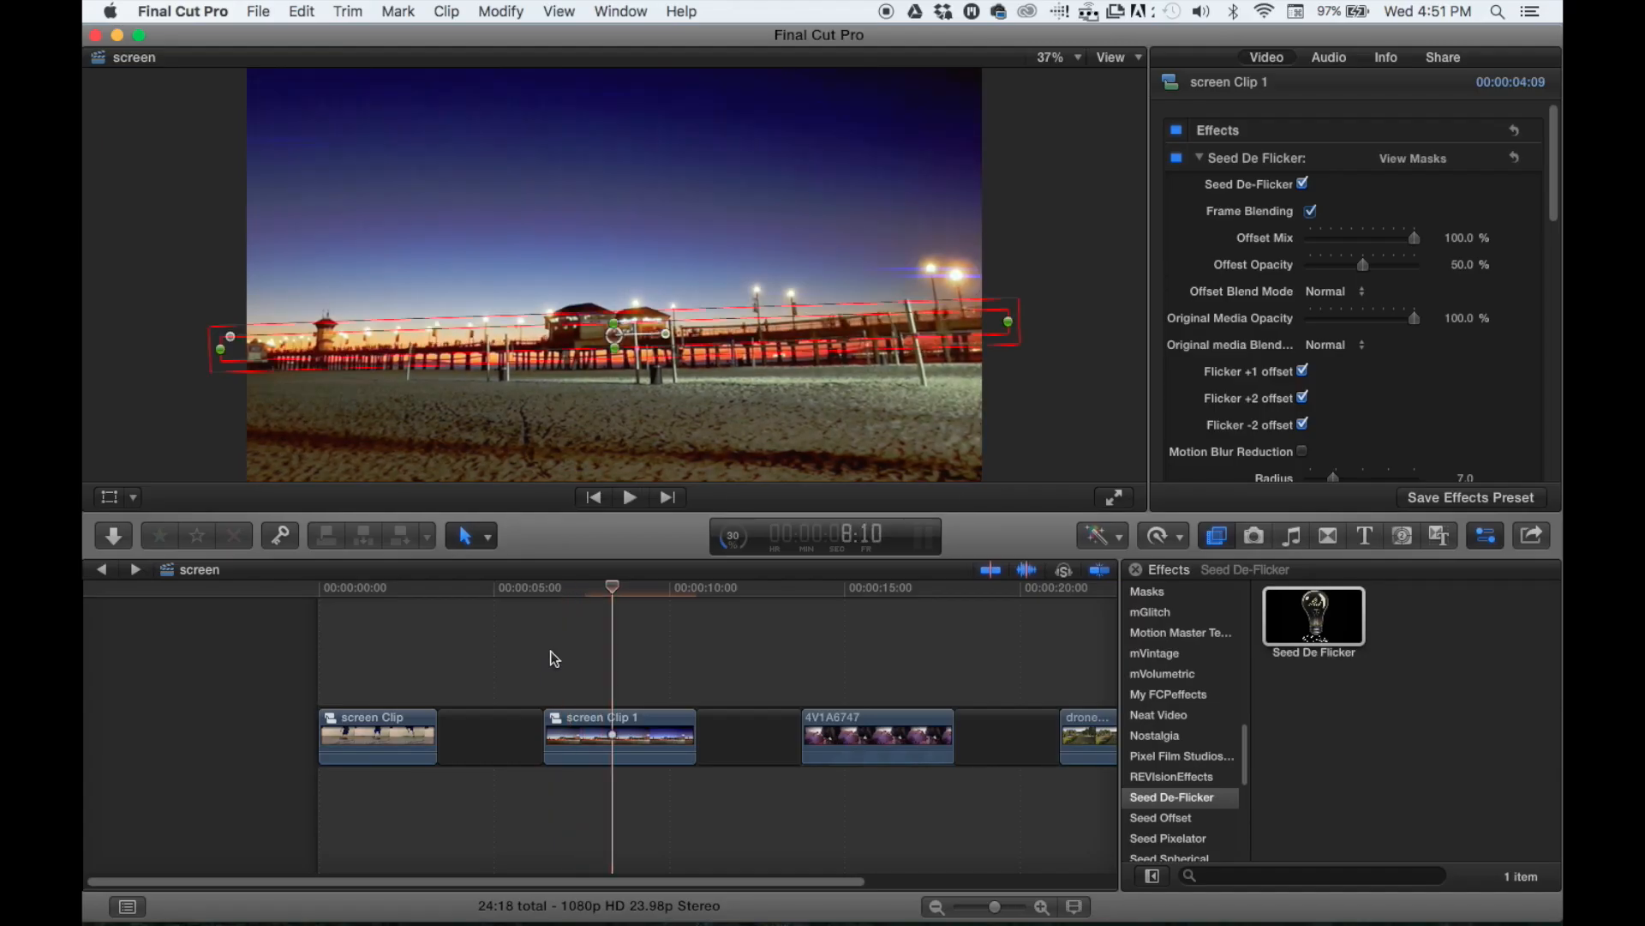
- Apply a second Seed De Flicker effect to screen Clip 1 and bring up its mask options
left_click(1311, 623)
left_click_drag(1311, 623, 617, 742)
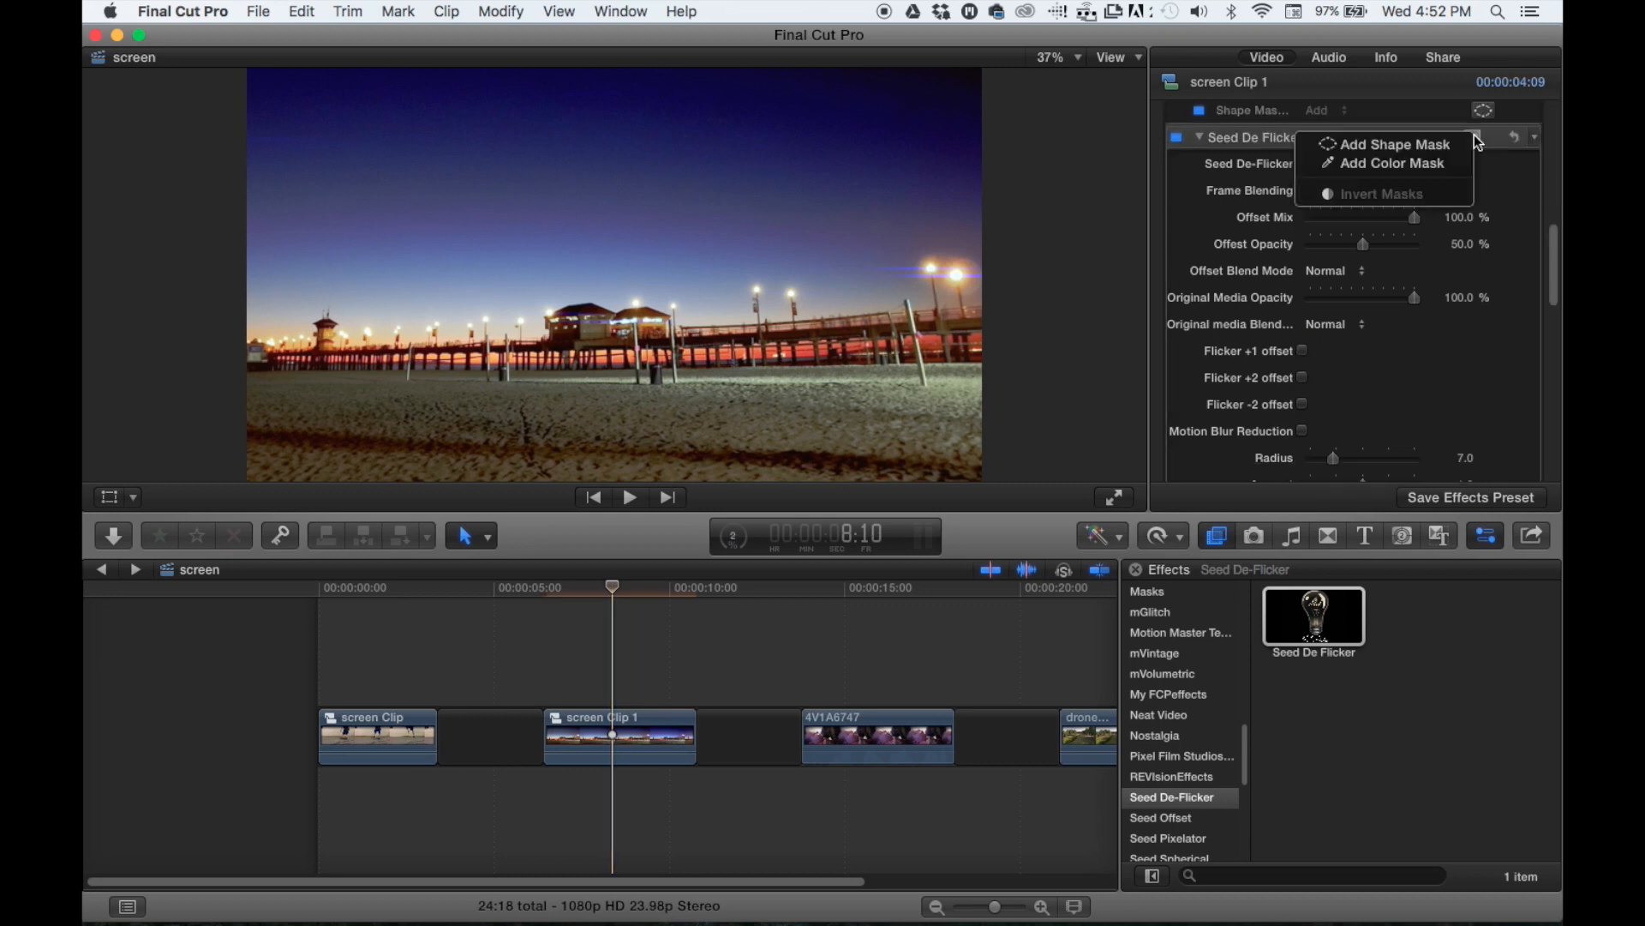
scroll(1251, 253, "down", 5)
scroll(1252, 254, "down", 3)
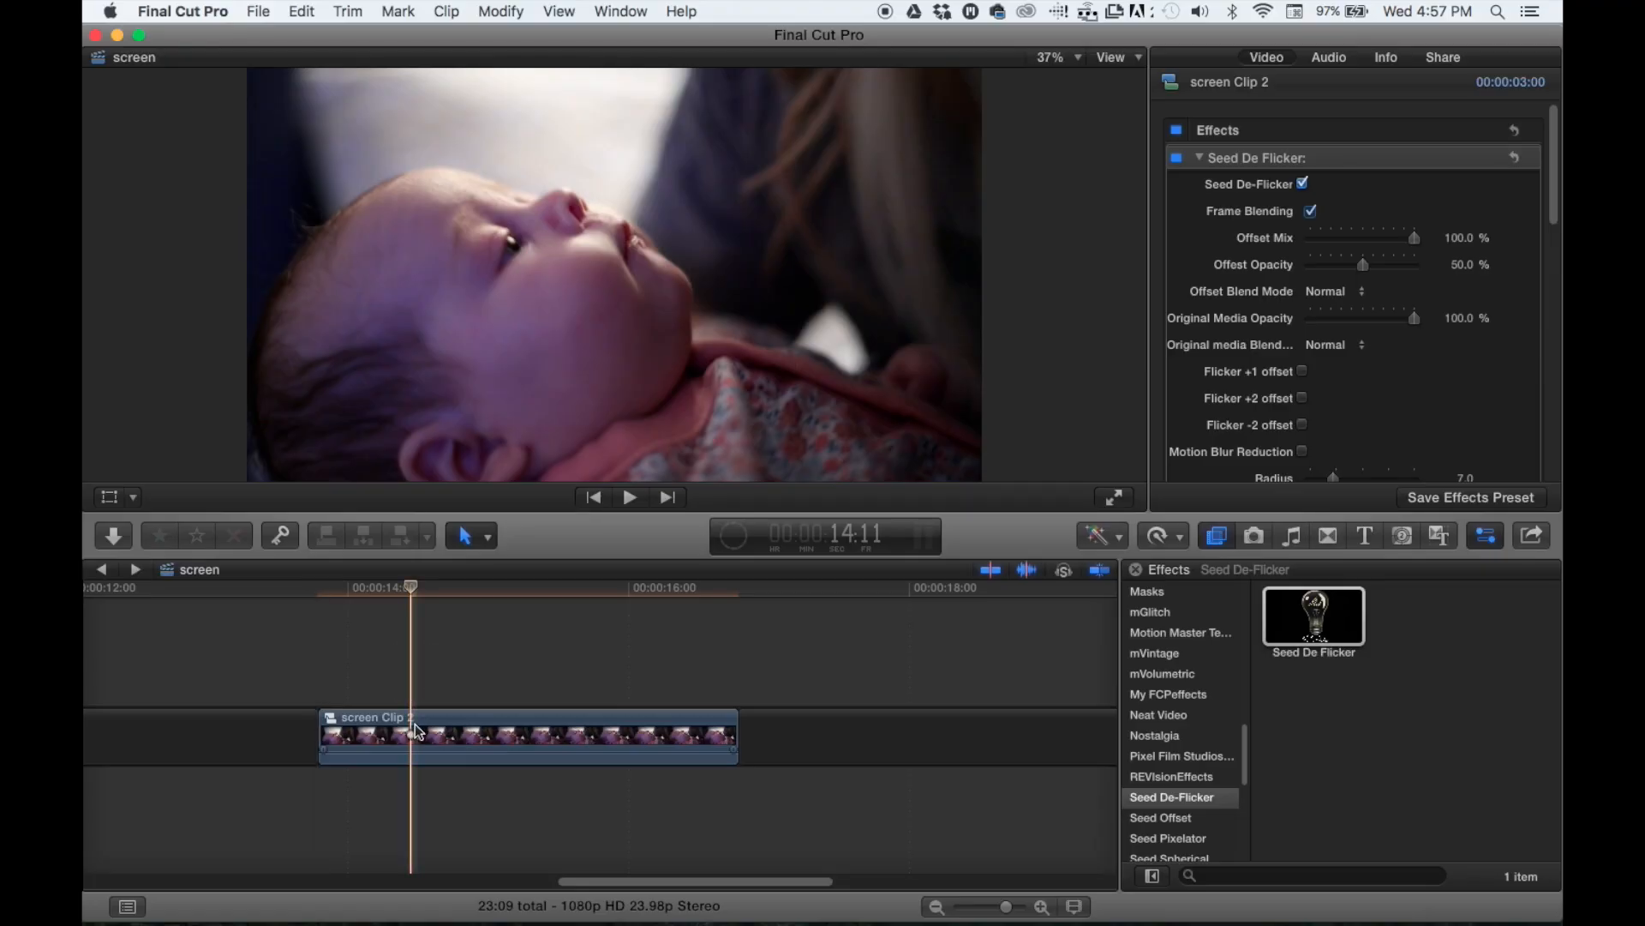
- Add a color mask to the Seed De Flicker effect on screen Clip 2, sampling the skin color of the baby's cheek
left_click(417, 731)
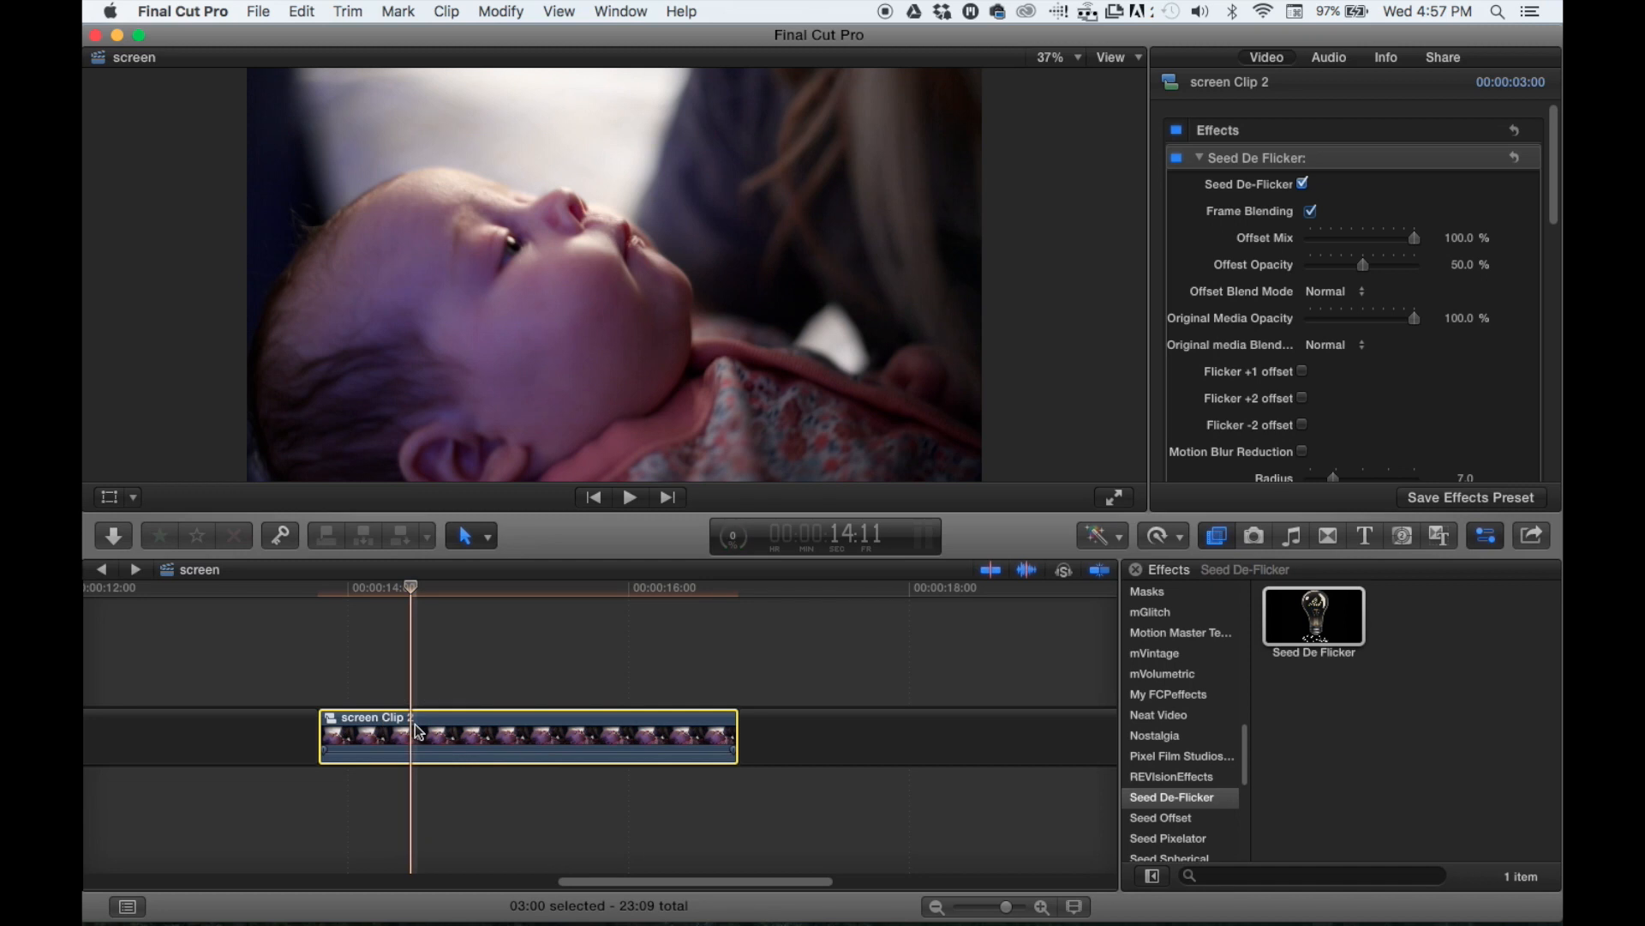
left_click(1472, 160)
left_click(1446, 191)
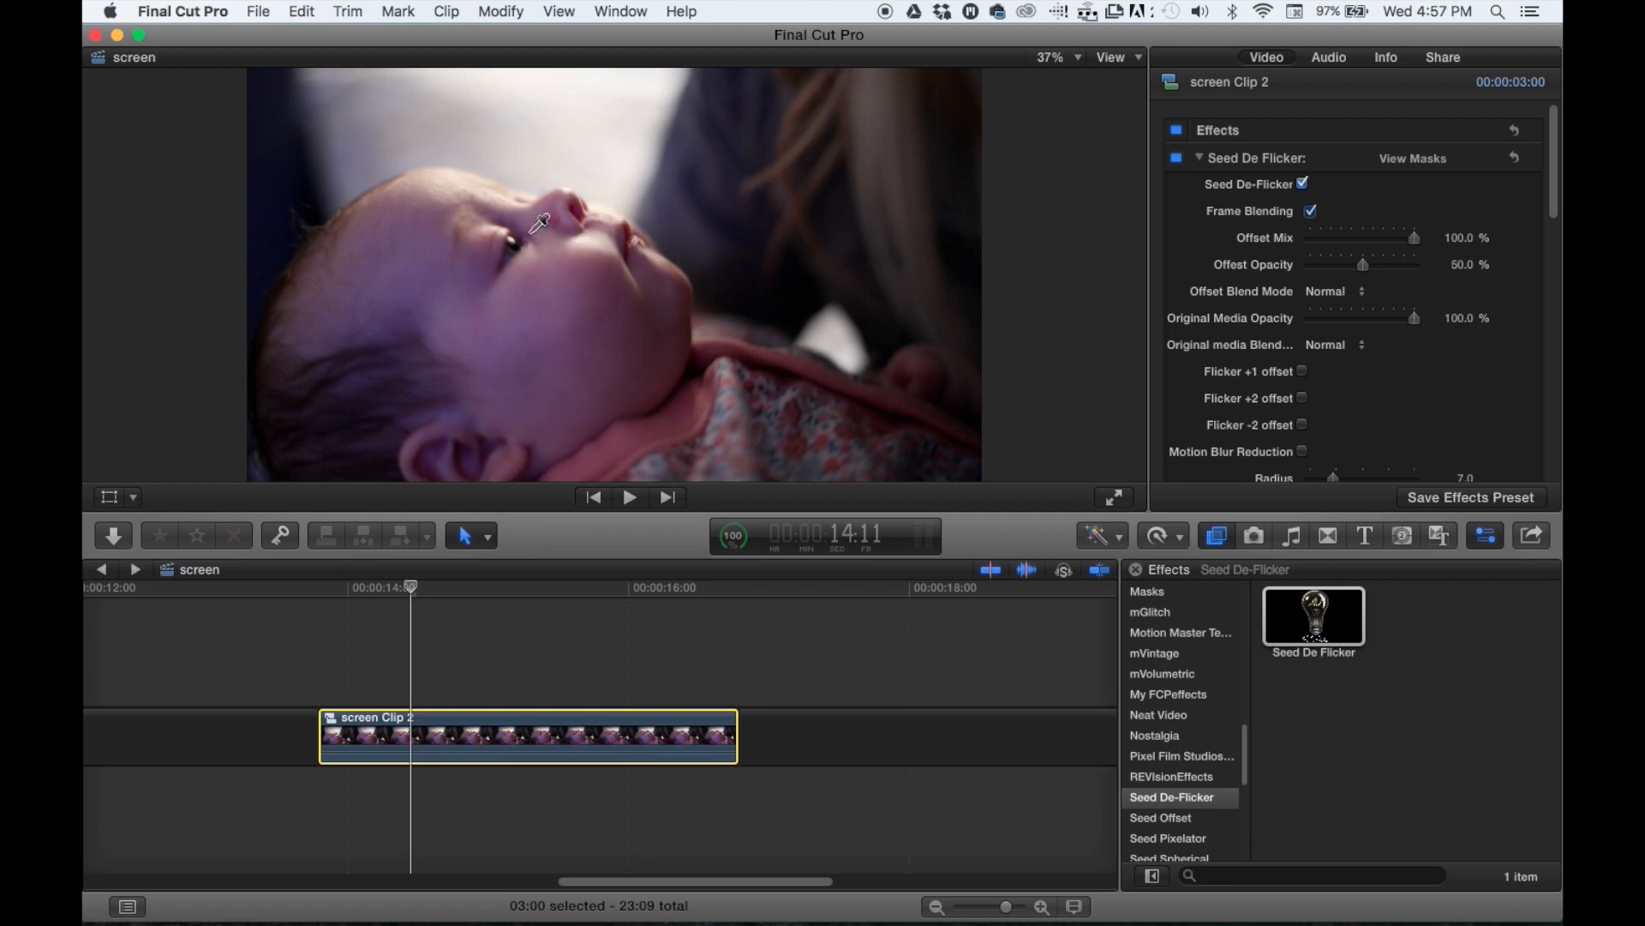
left_click(536, 300)
left_click_drag(538, 302, 570, 342)
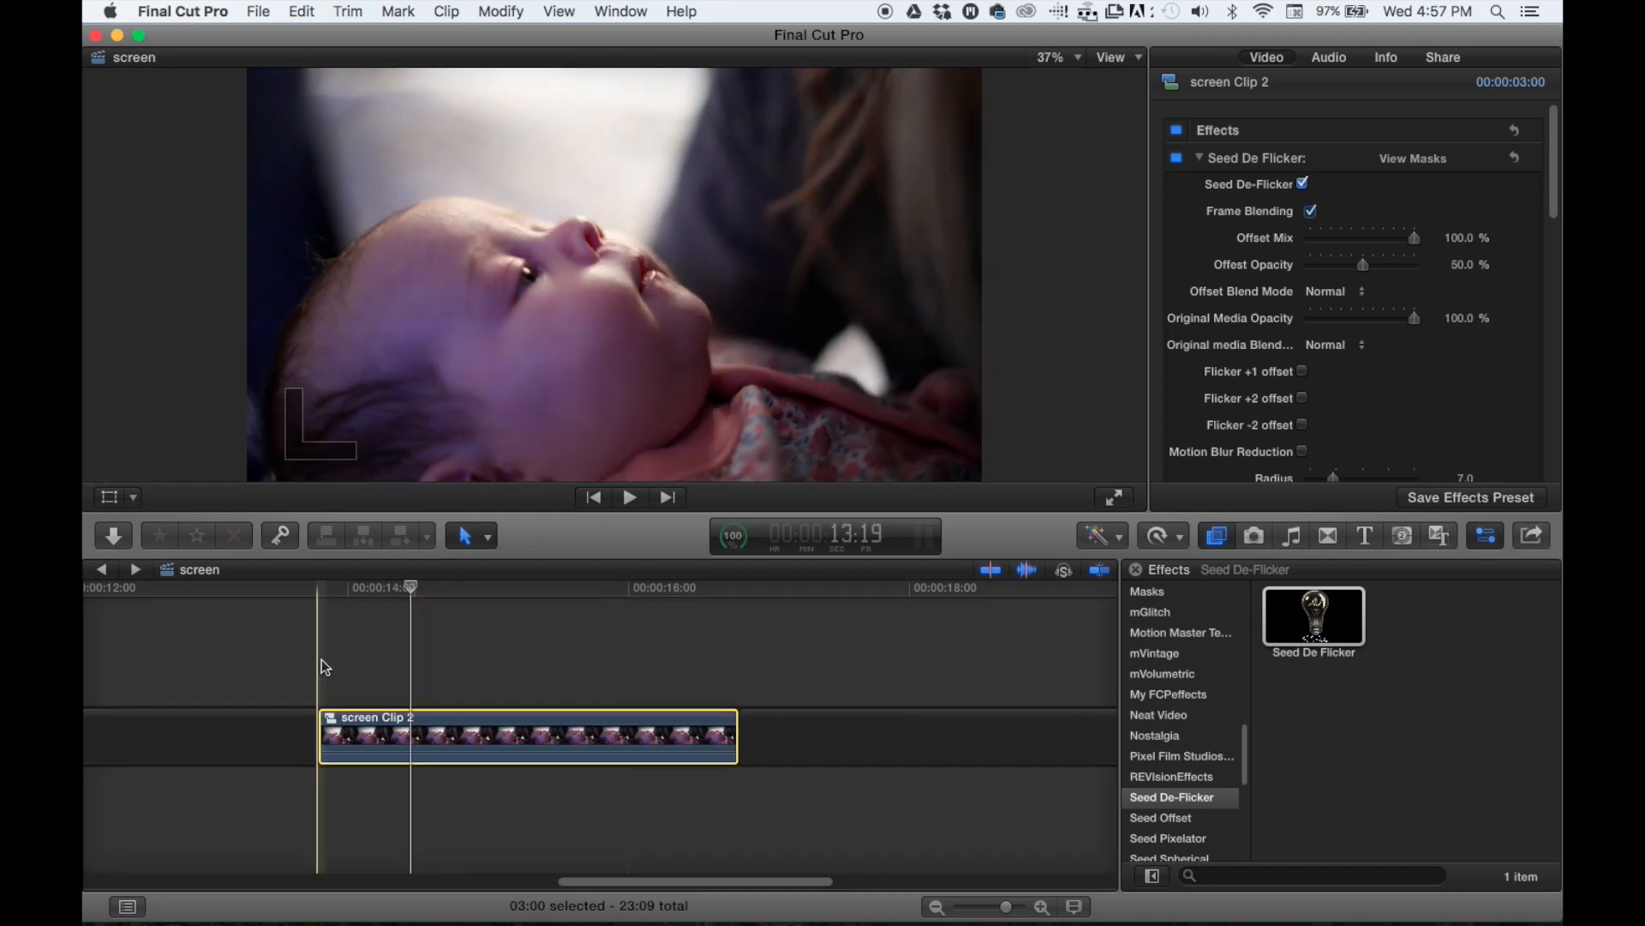
- Play the baby clip from its start to check the color-masked de-flicker effect
left_click(321, 660)
key("space")
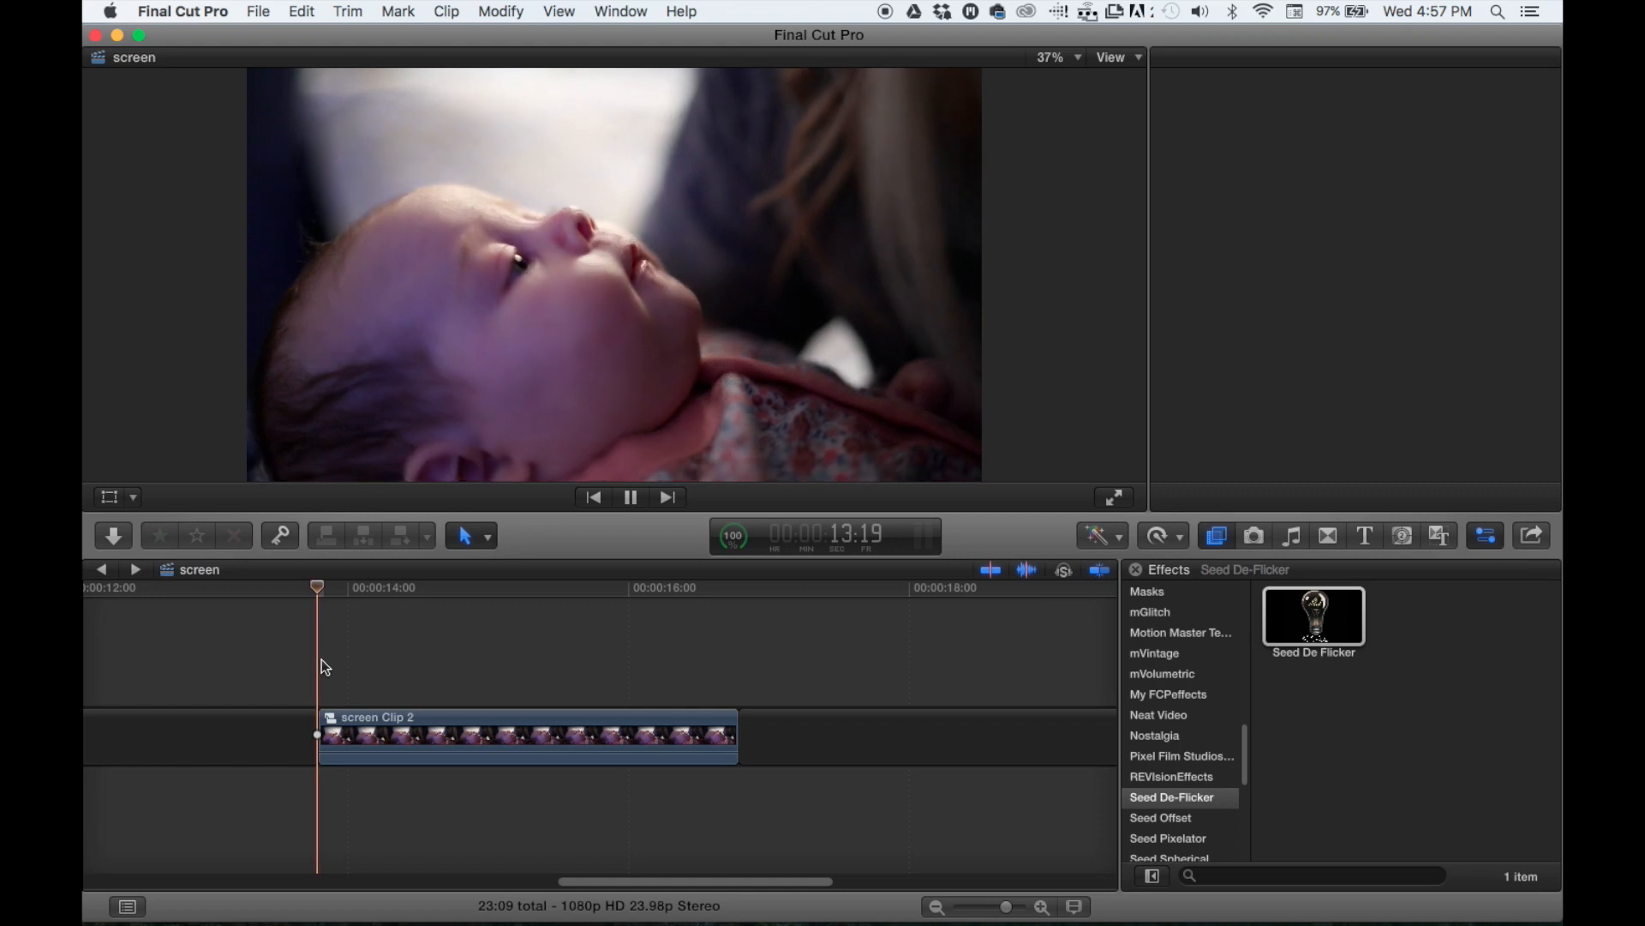
key("space")
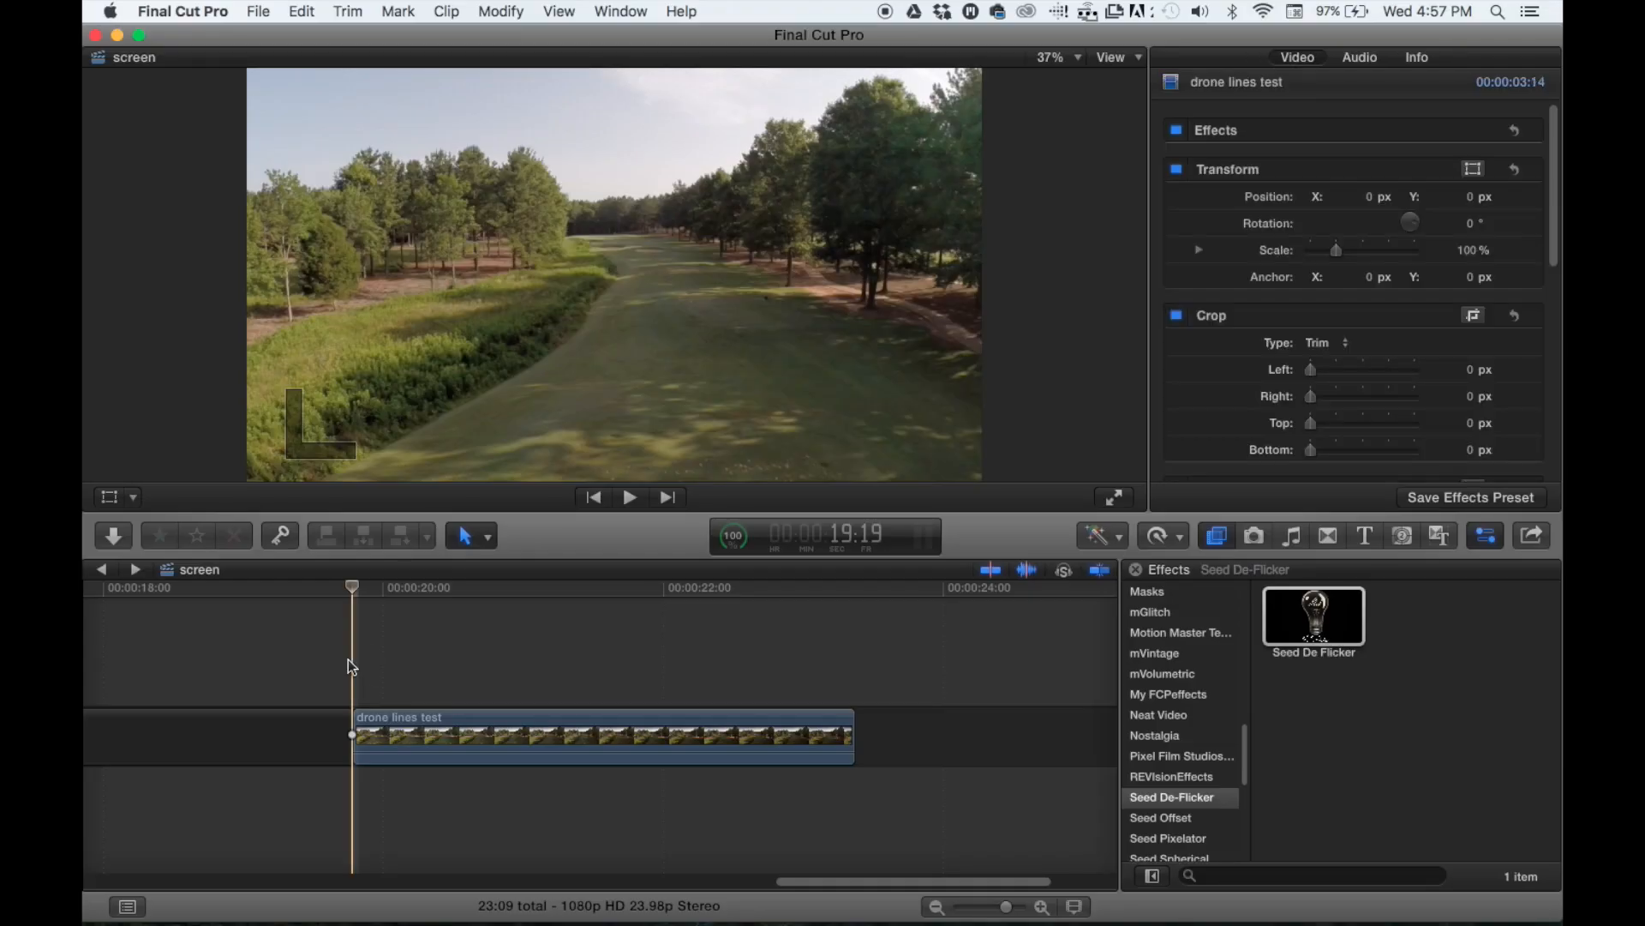
- Preview the drone lines test clip and trim about 7 frames off its start
key("space")
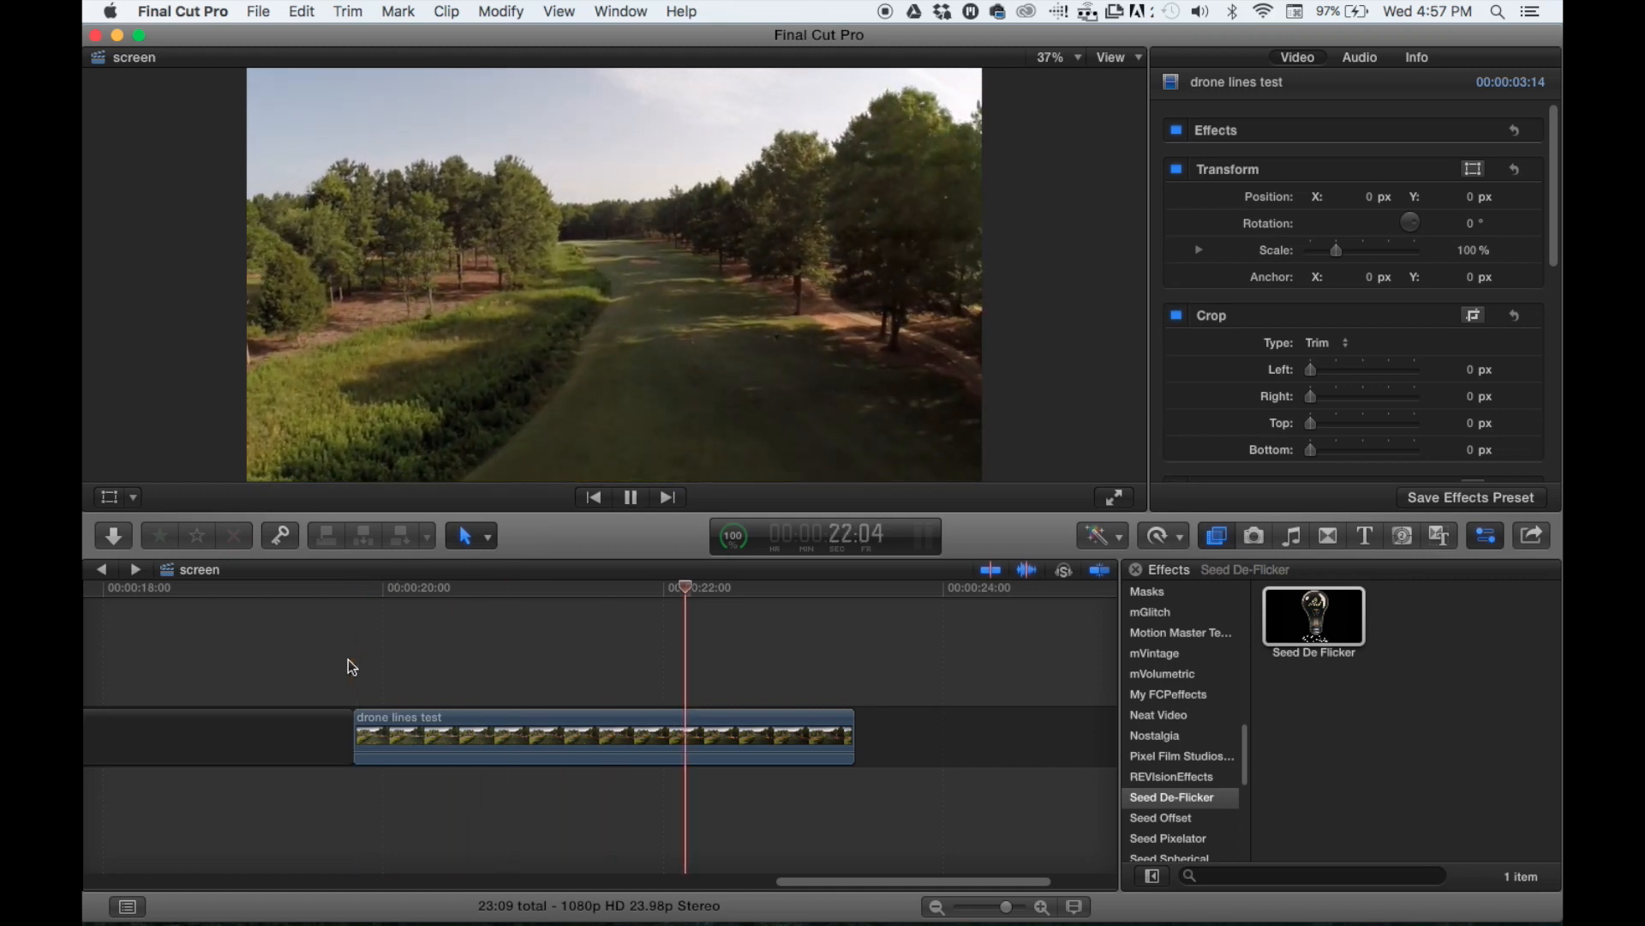
key("space")
key("space")
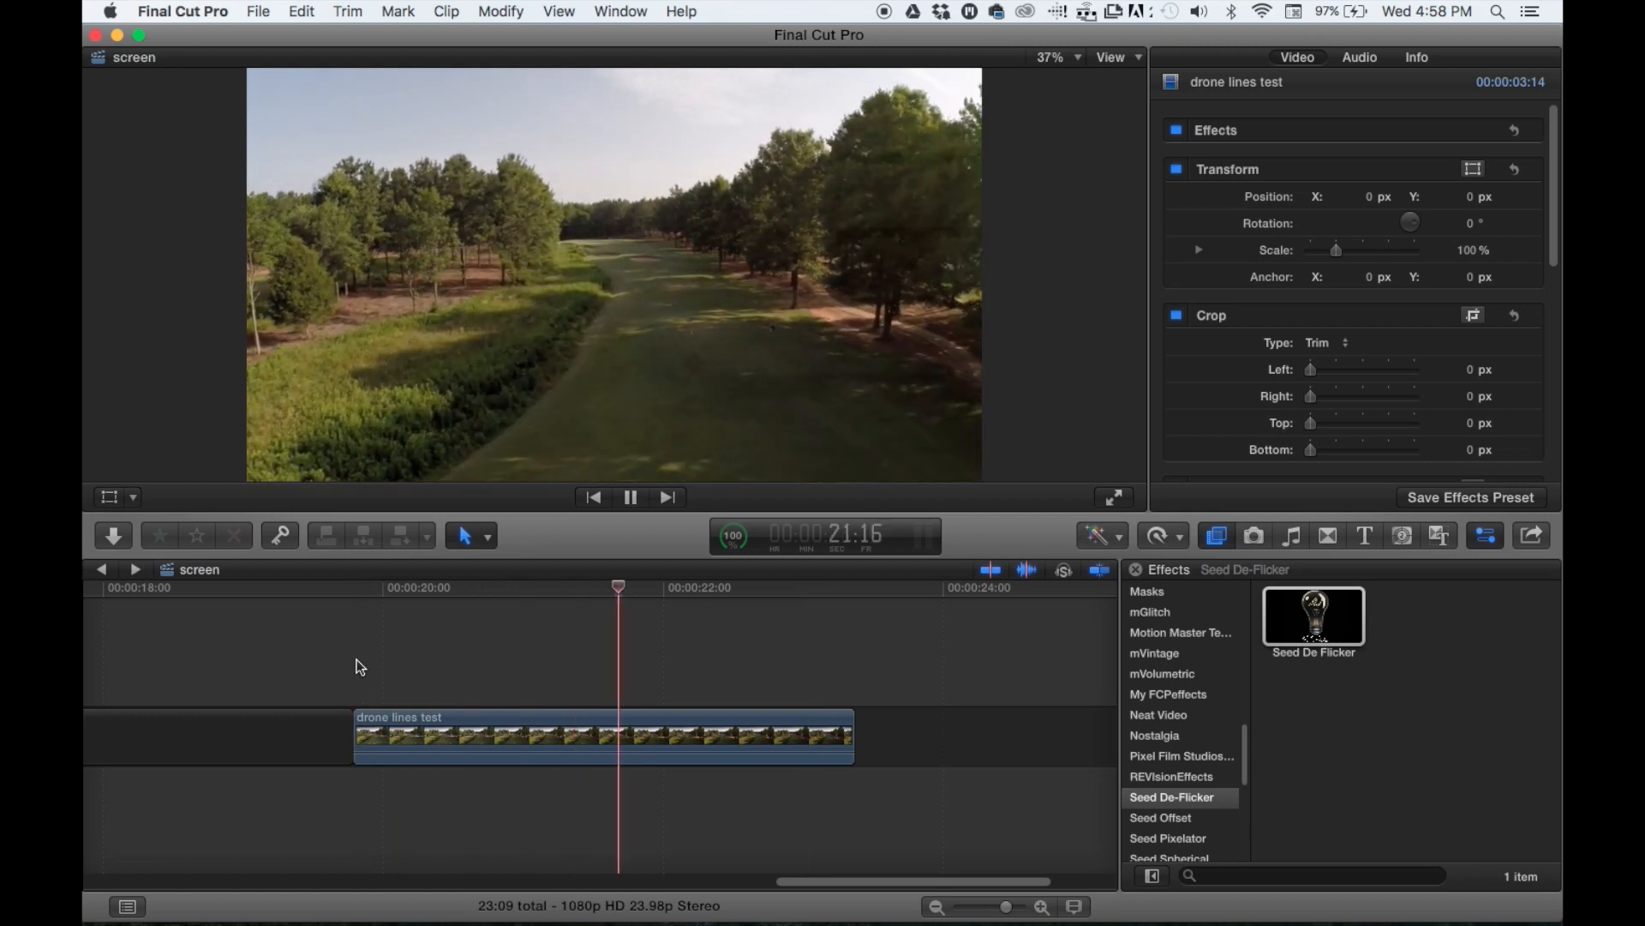
key("space")
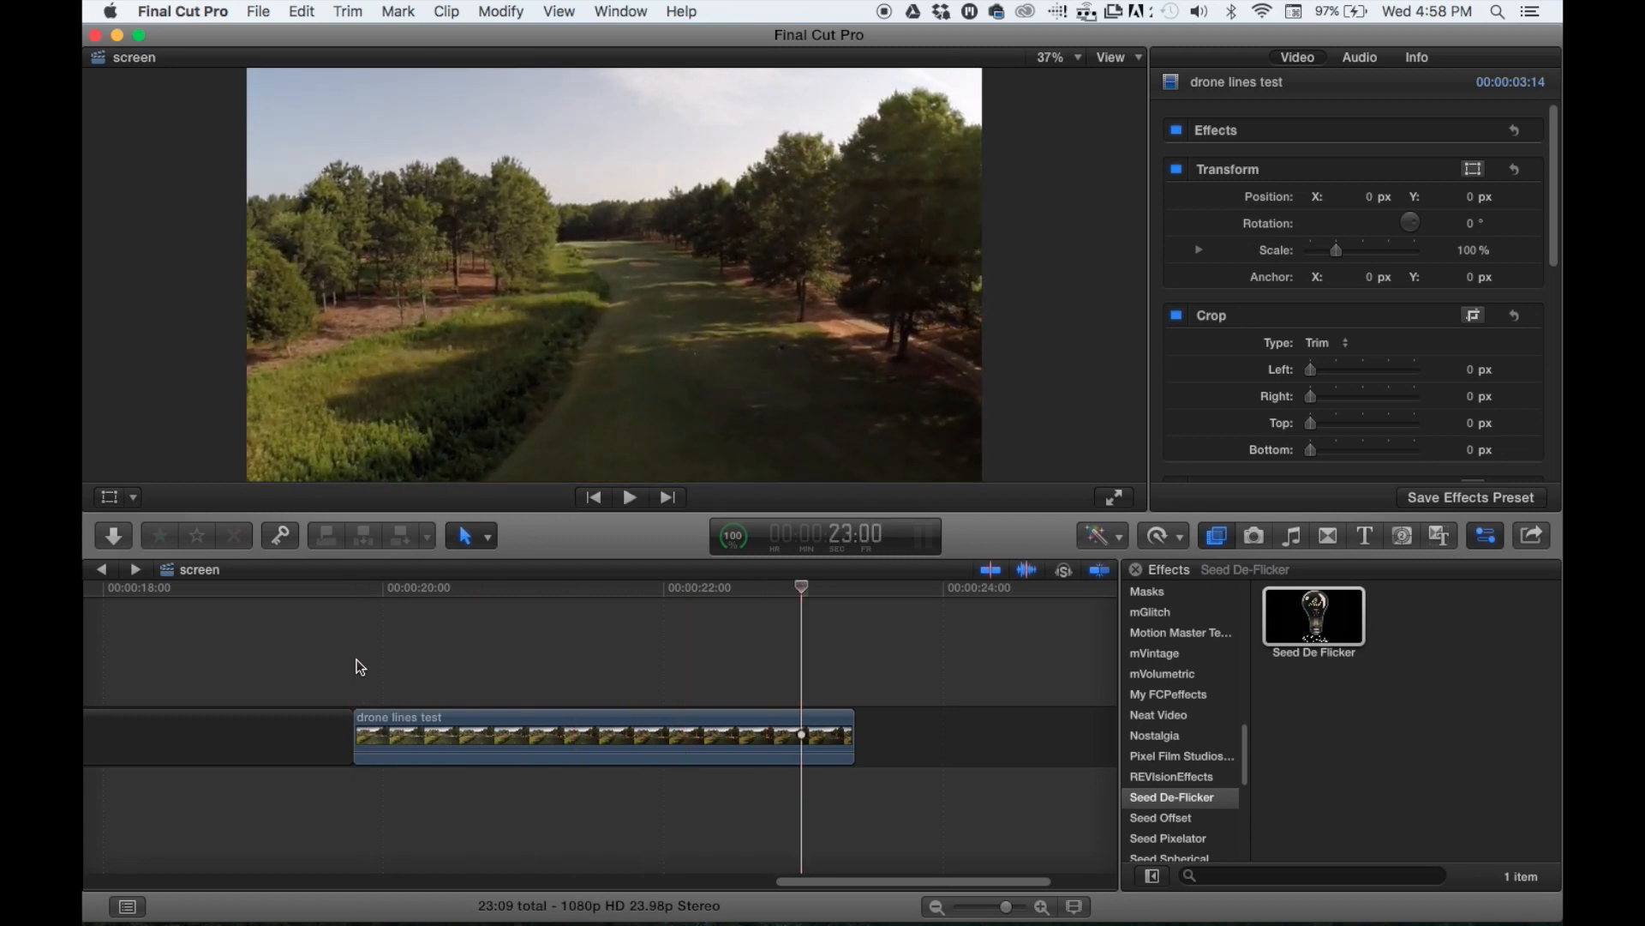
left_click_drag(360, 715, 400, 717)
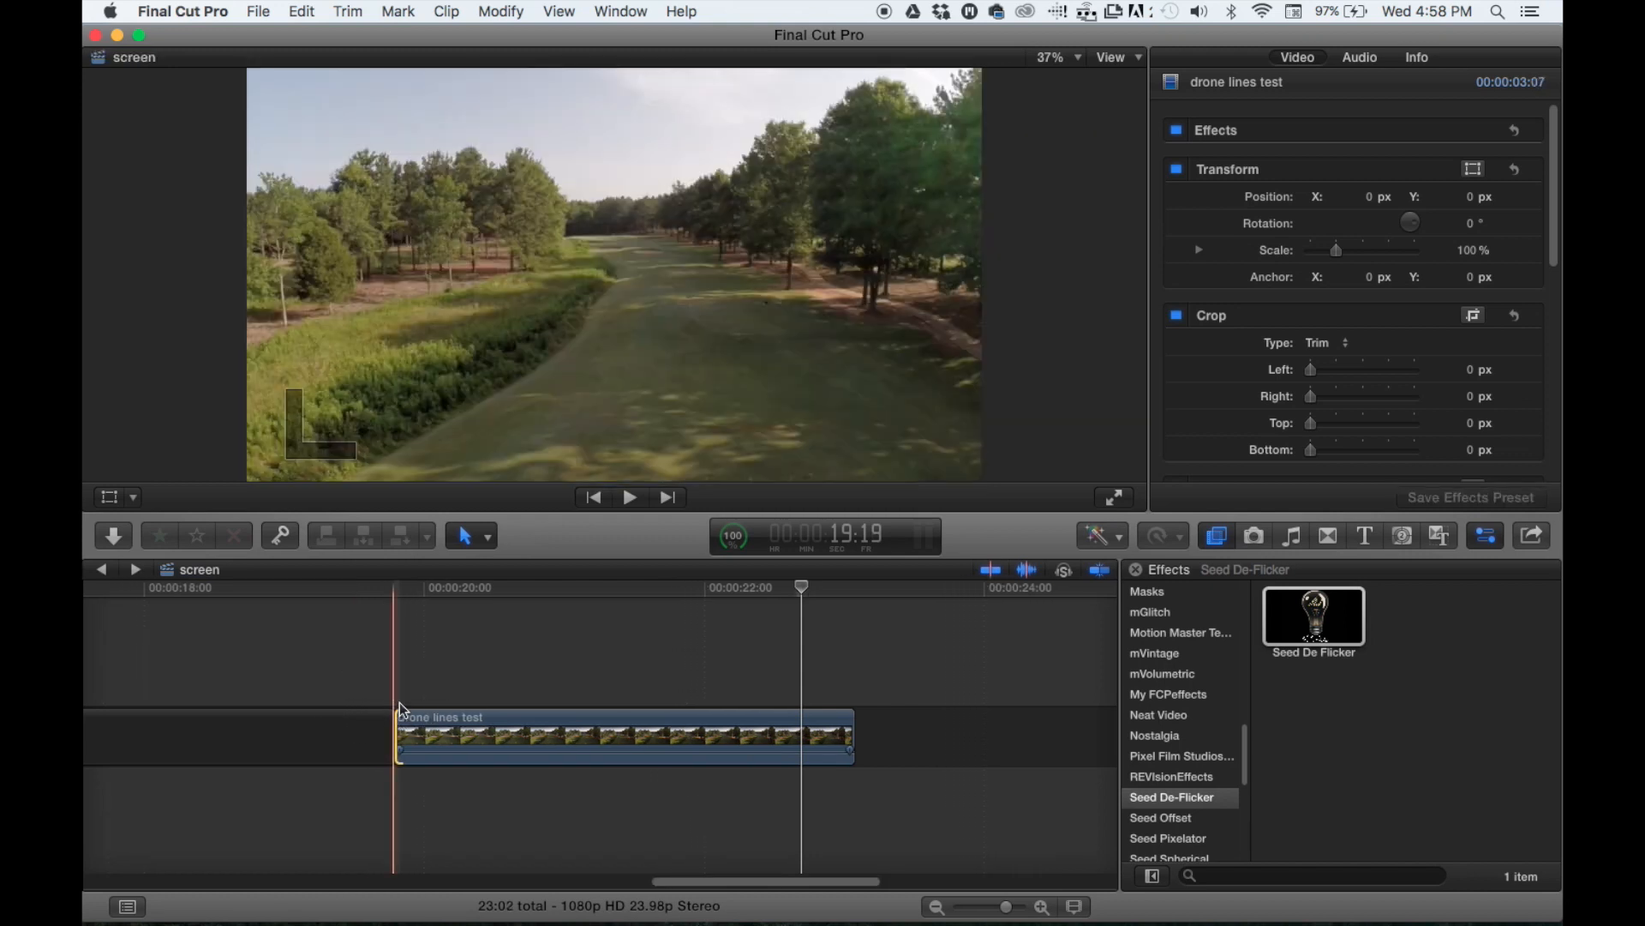
- Play the drone lines test clip from its start and trim its end to a duration of 00:00:02:04
key("space")
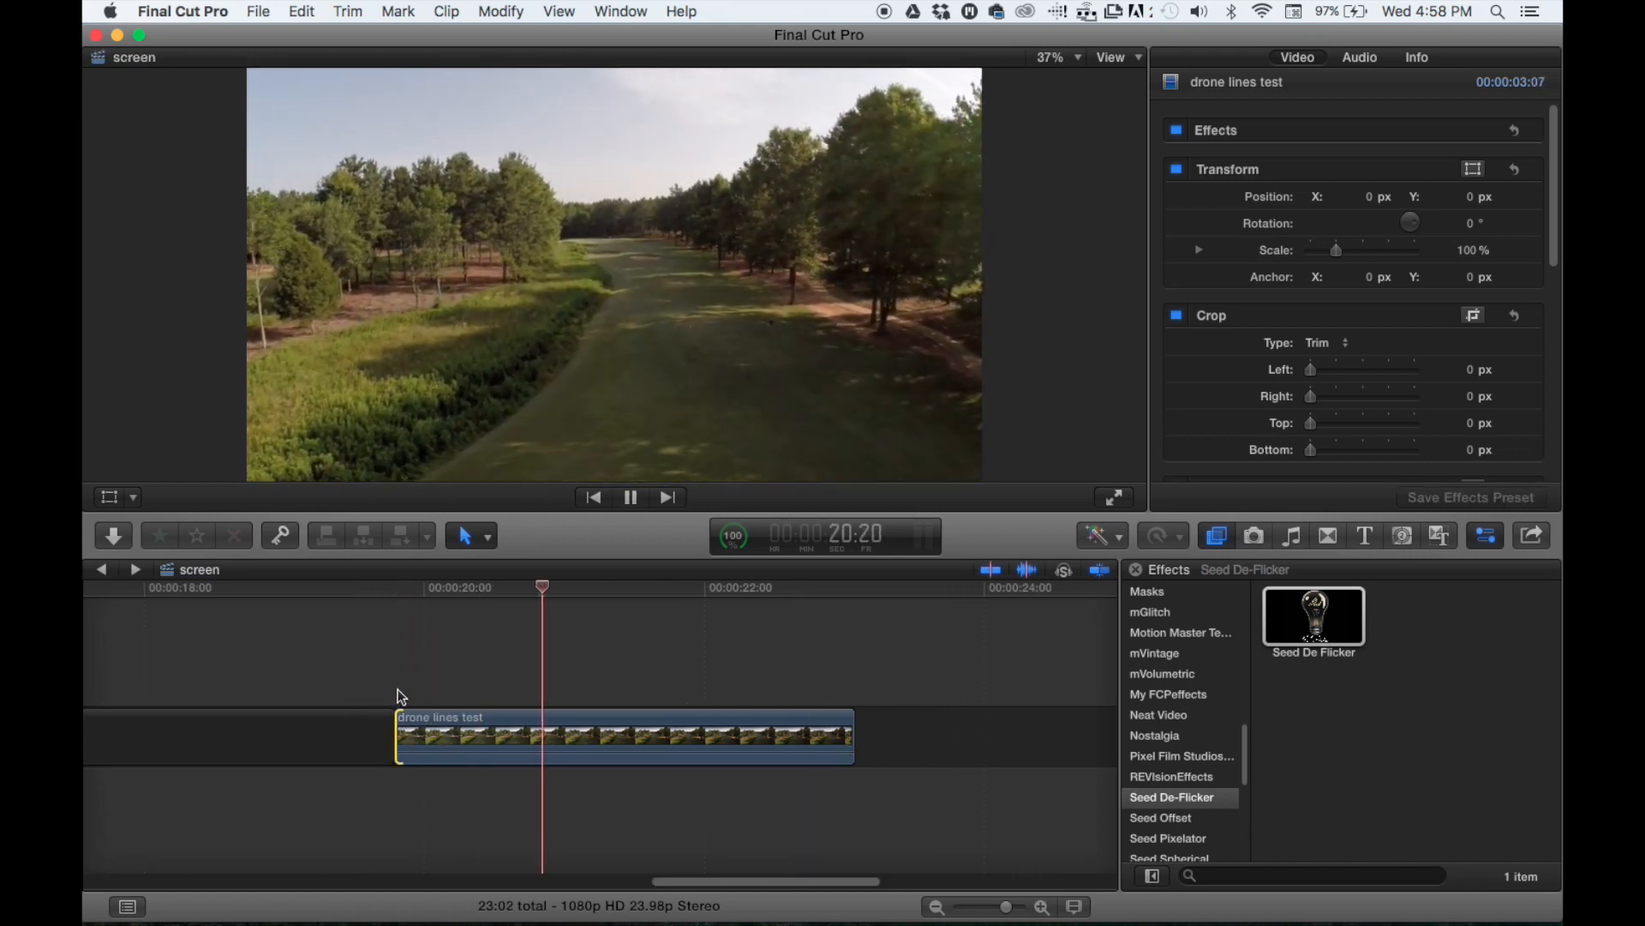
key("space")
left_click_drag(853, 737, 696, 735)
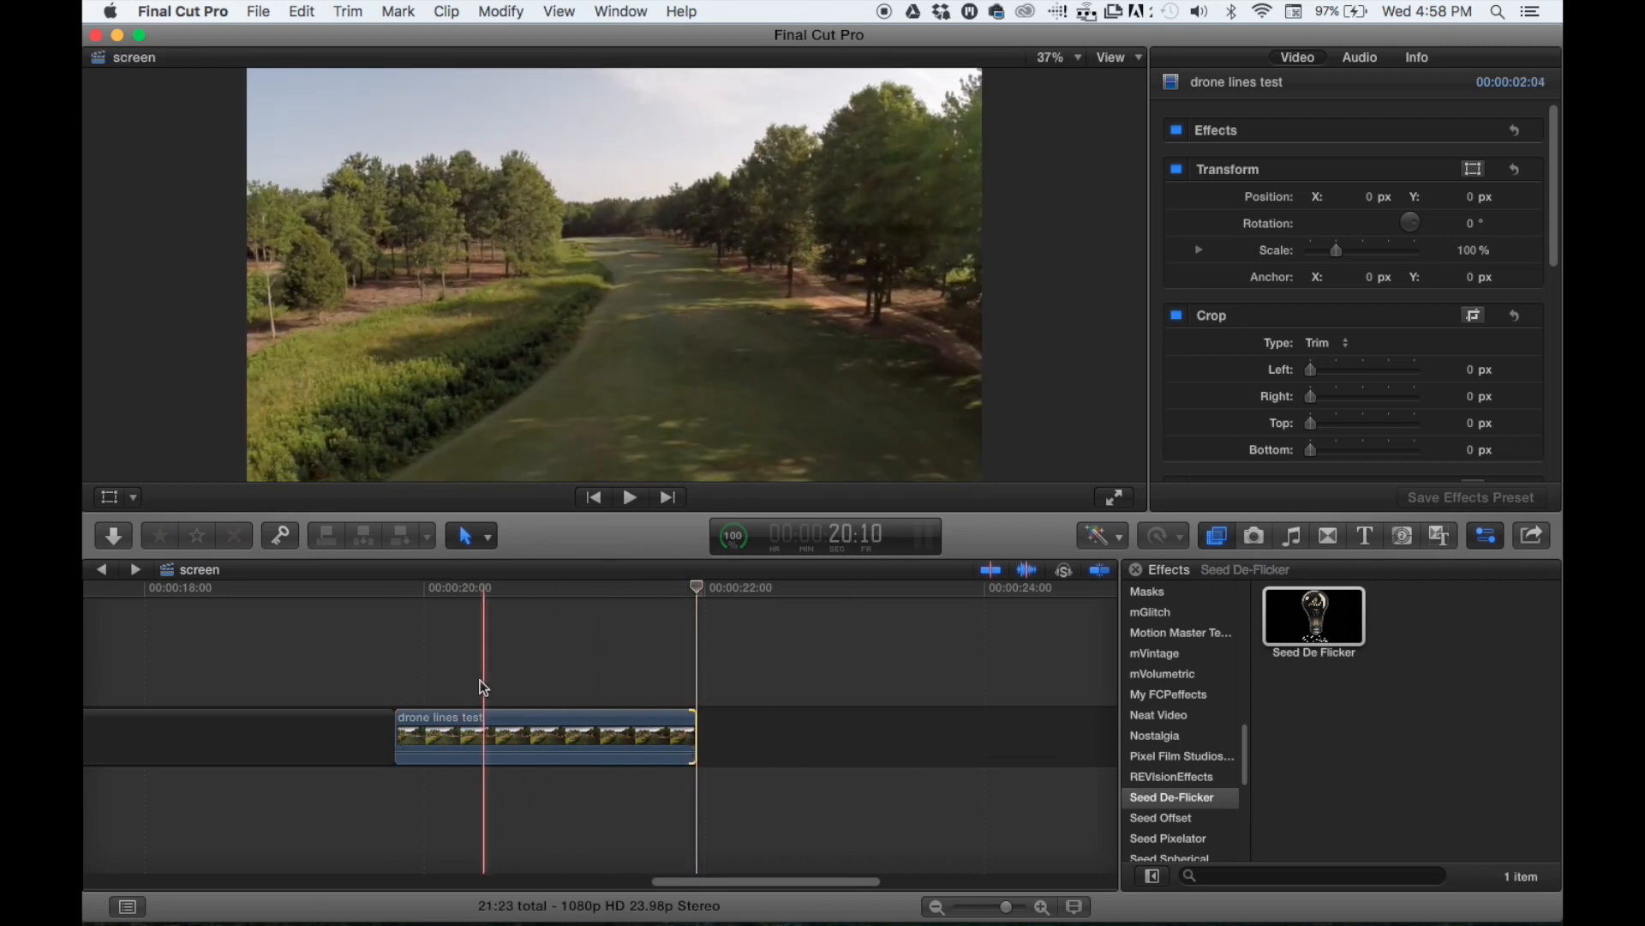
- Check the resolution and frame rate in the drone lines test clip's information
left_click(477, 724)
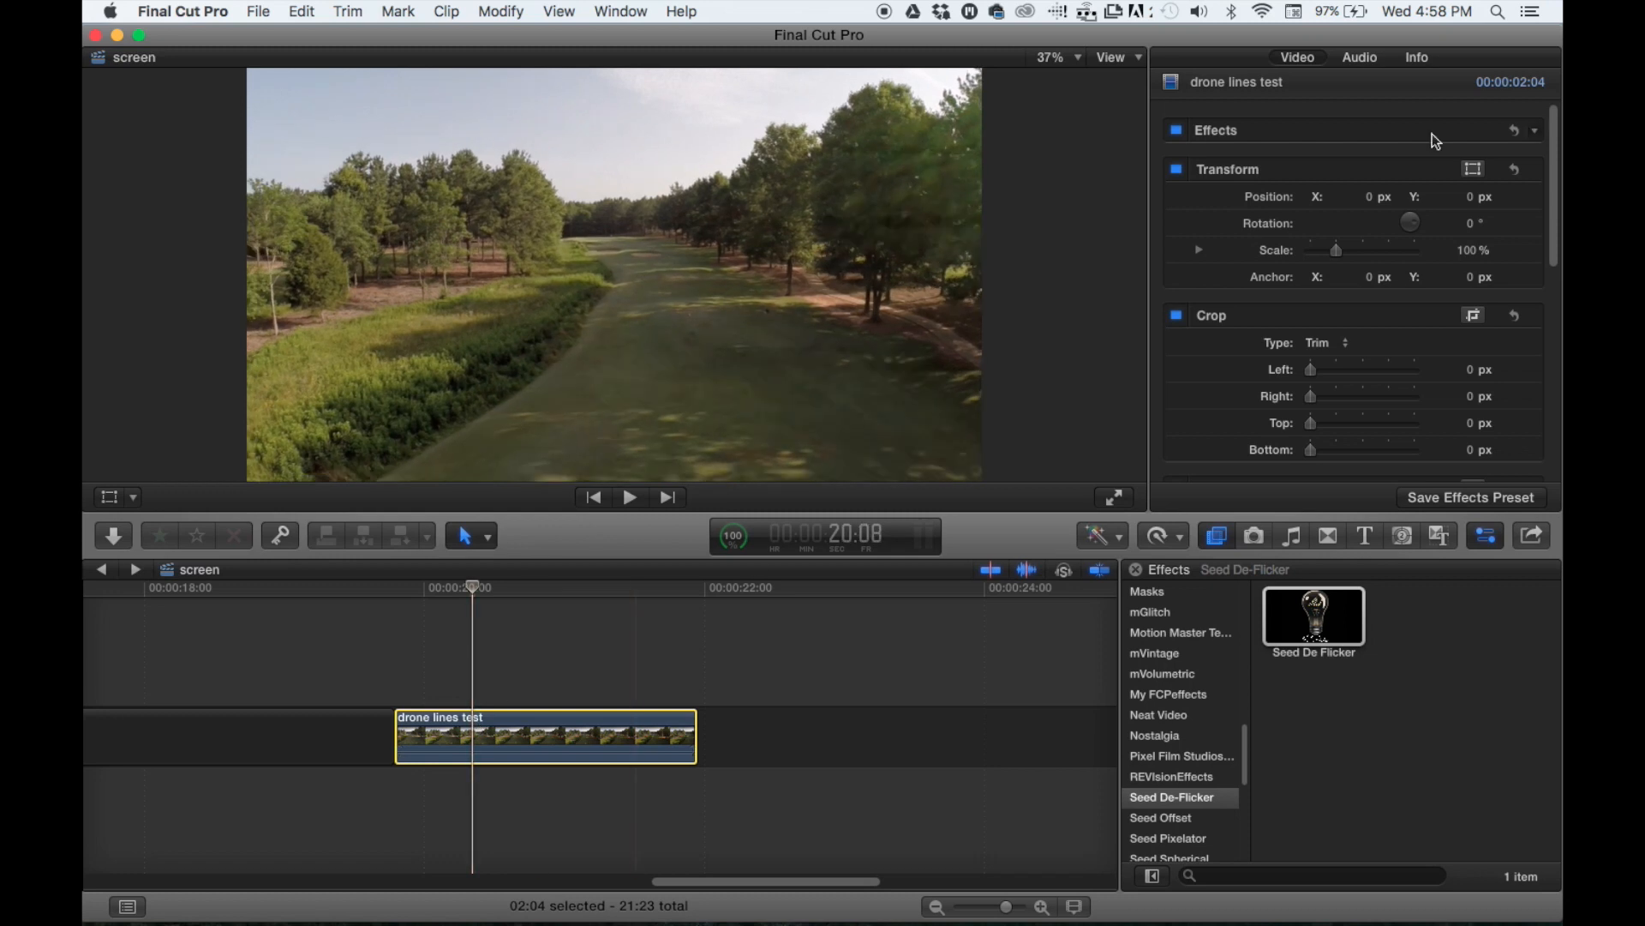
left_click(1415, 58)
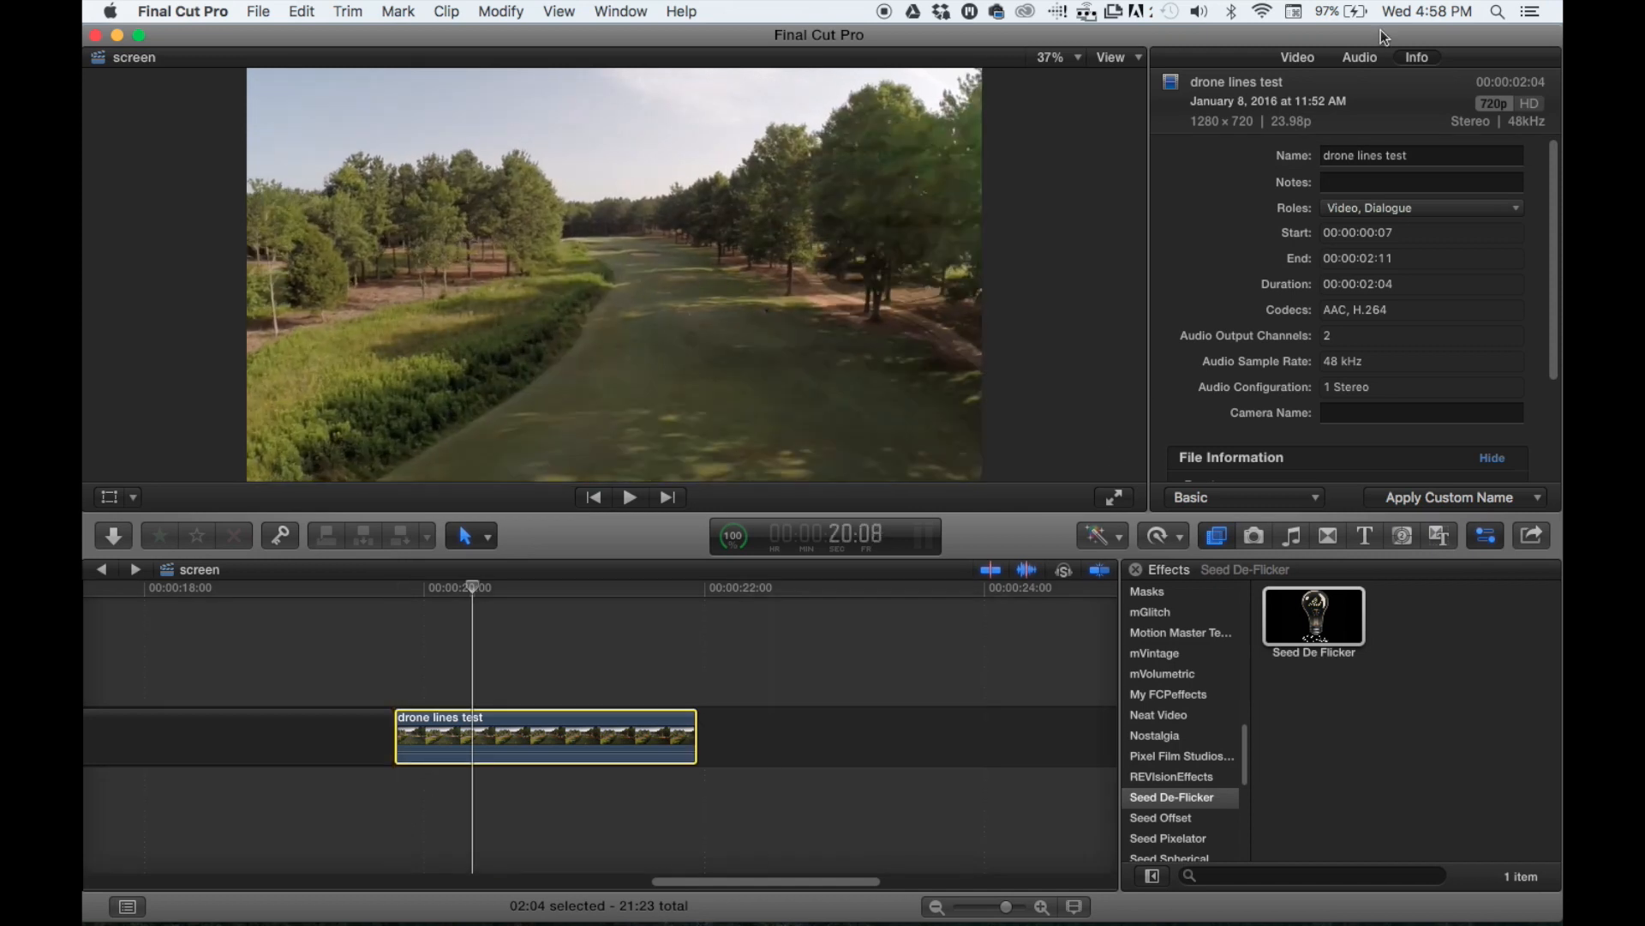
left_click(1289, 57)
- Turn the drone lines test clip into a compound clip and apply the Seed De Flicker effect to it
left_click(483, 735)
key("alt+g")
key("Return")
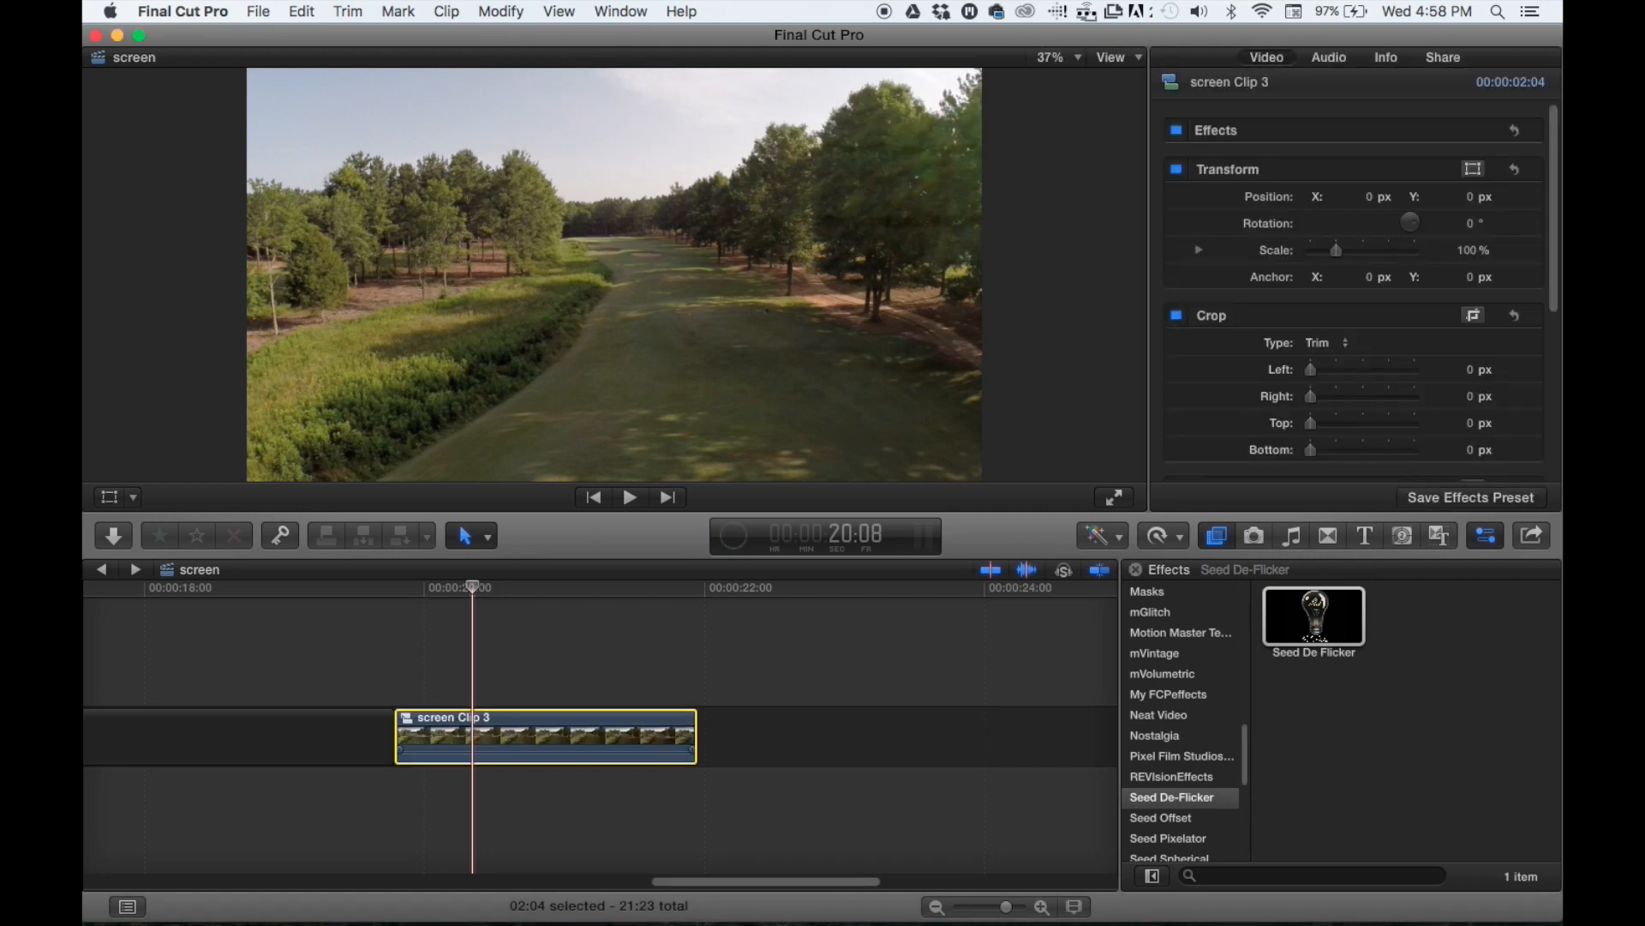
left_click_drag(1314, 615, 474, 735)
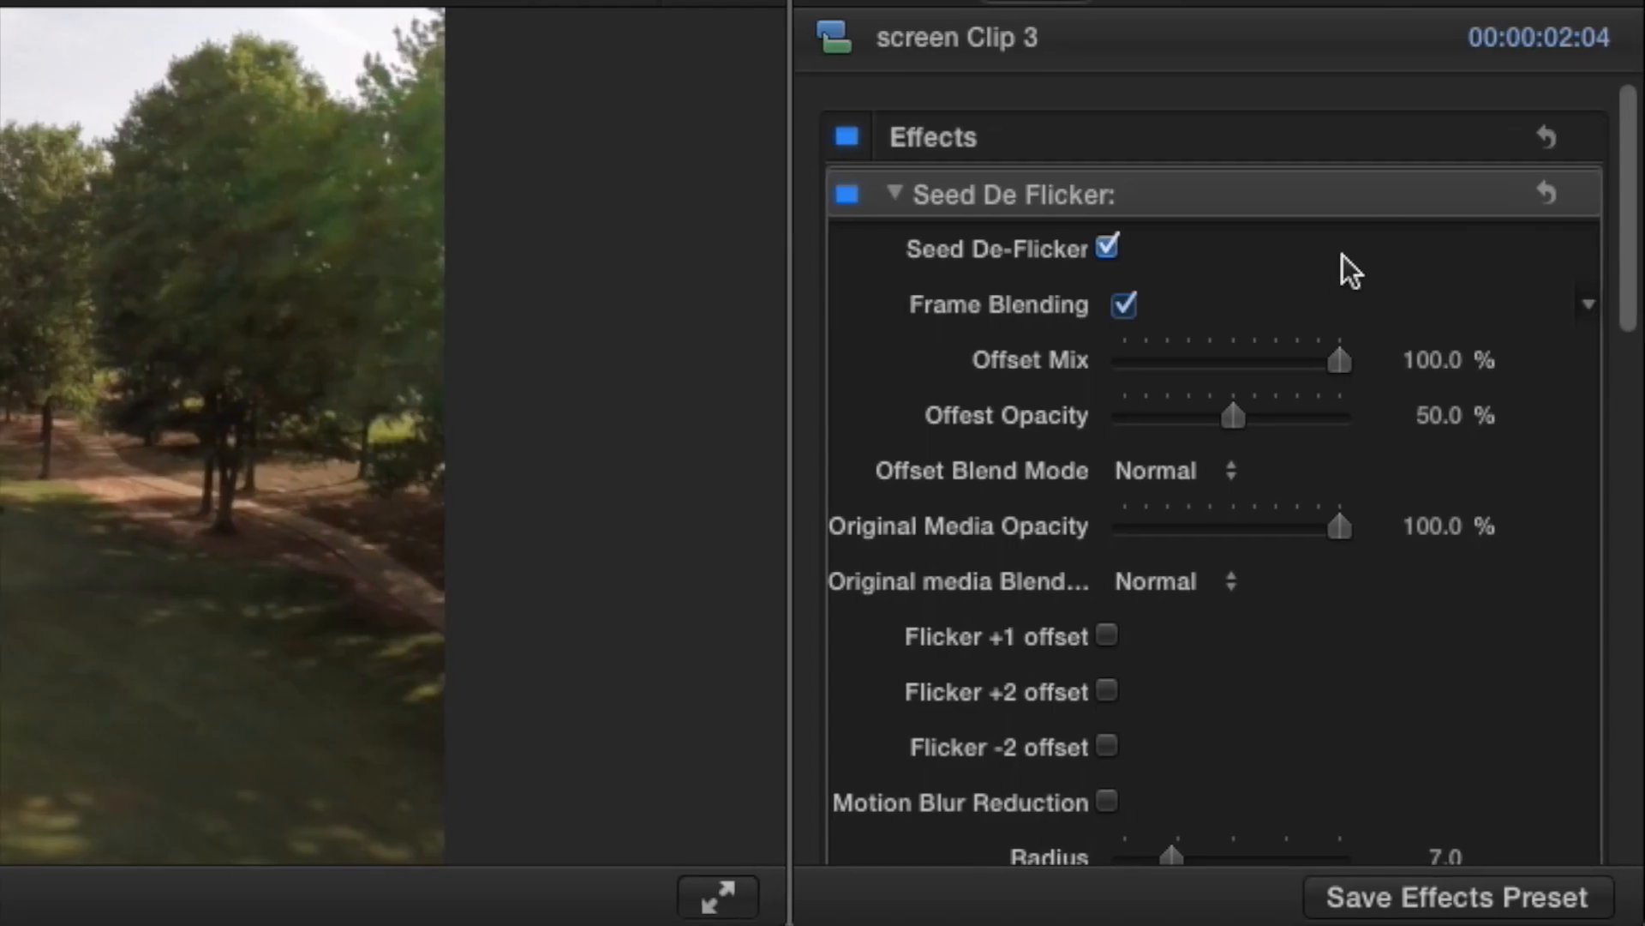
- Add a shape mask to the Seed De Flicker effect and shape it into a tall rectangle covering the right half of the drone picture
left_click(1473, 157)
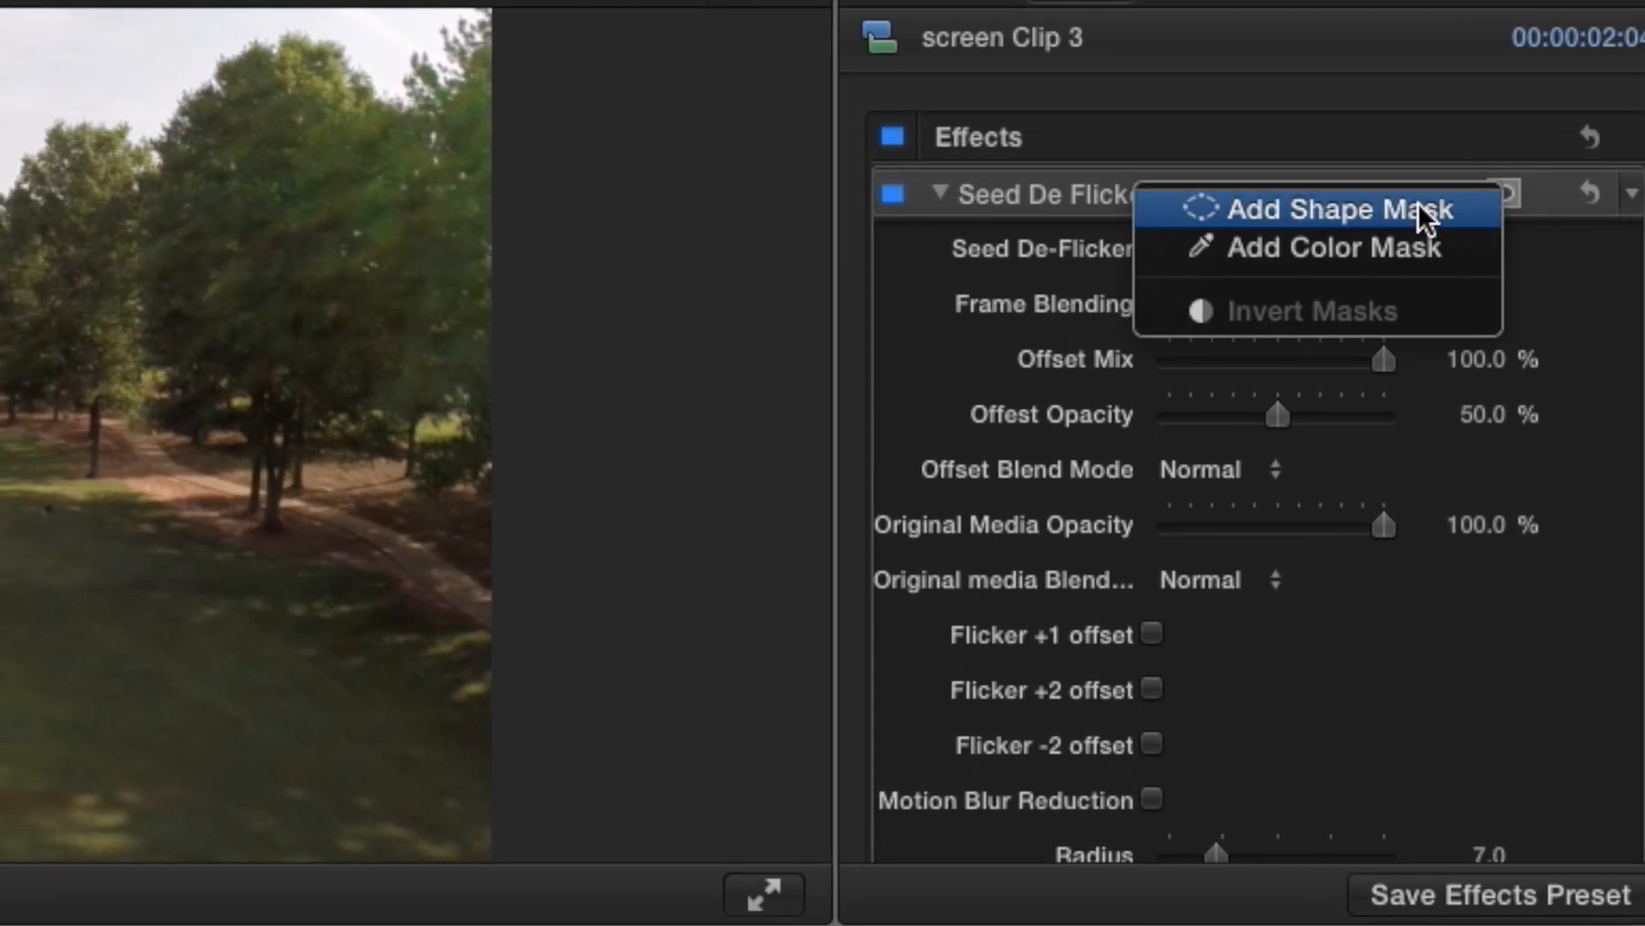
left_click(1414, 209)
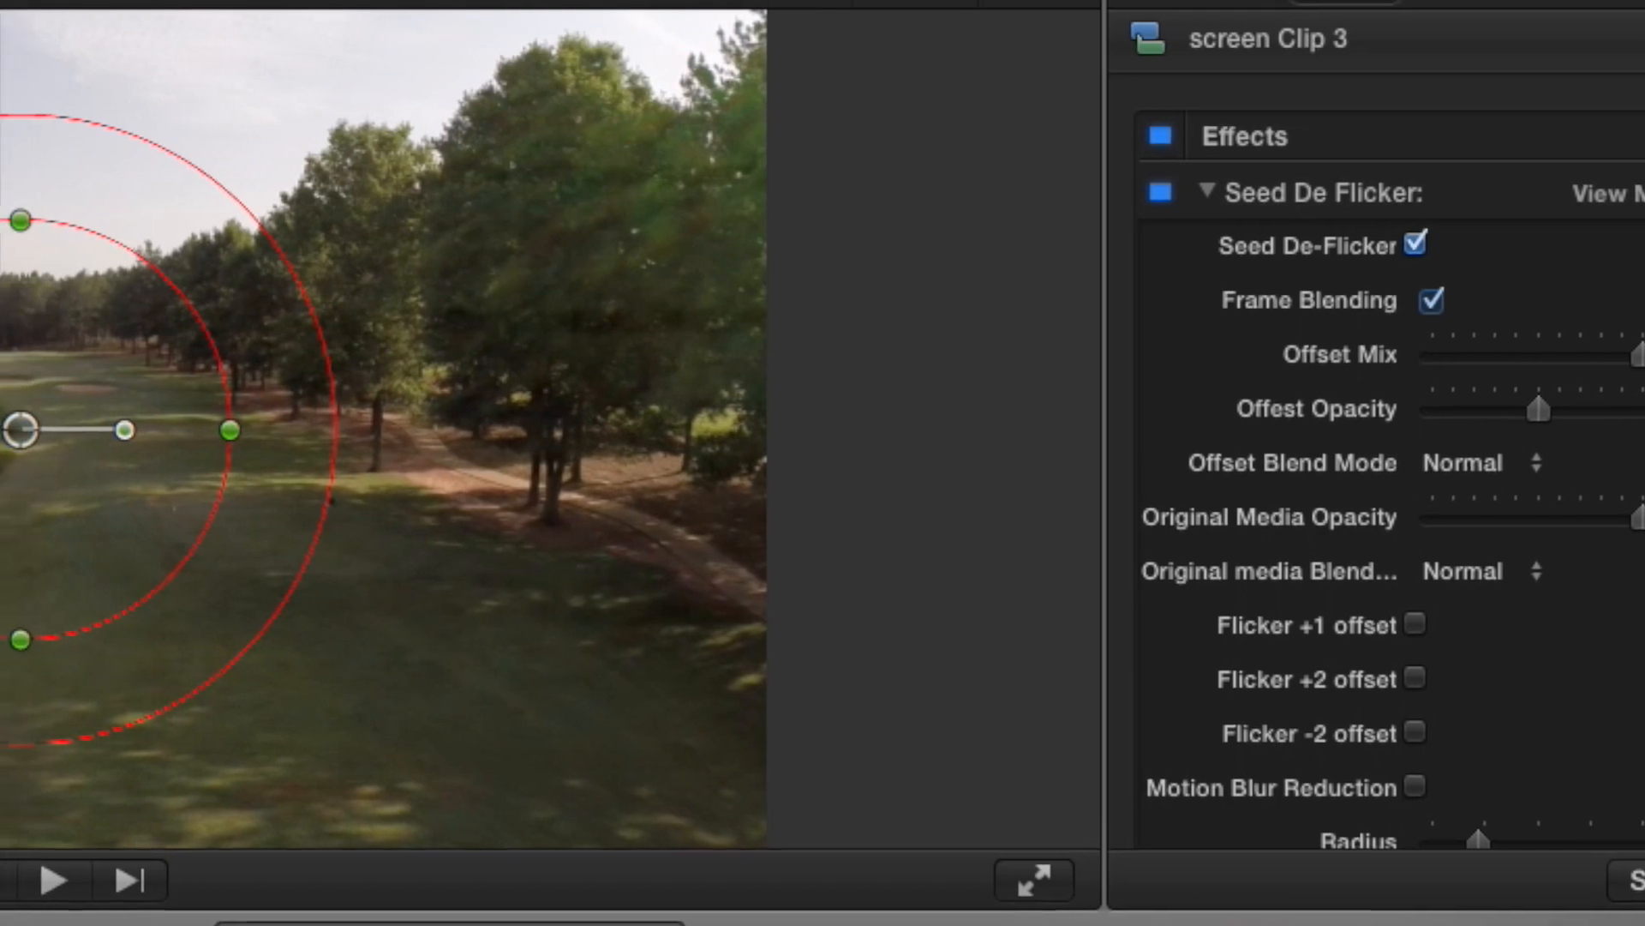
left_click_drag(8, 220, 0, 220)
left_click_drag(120, 636, 184, 831)
left_click_drag(405, 426, 571, 424)
left_click_drag(0, 454, 108, 466)
left_click_drag(475, 422, 1031, 431)
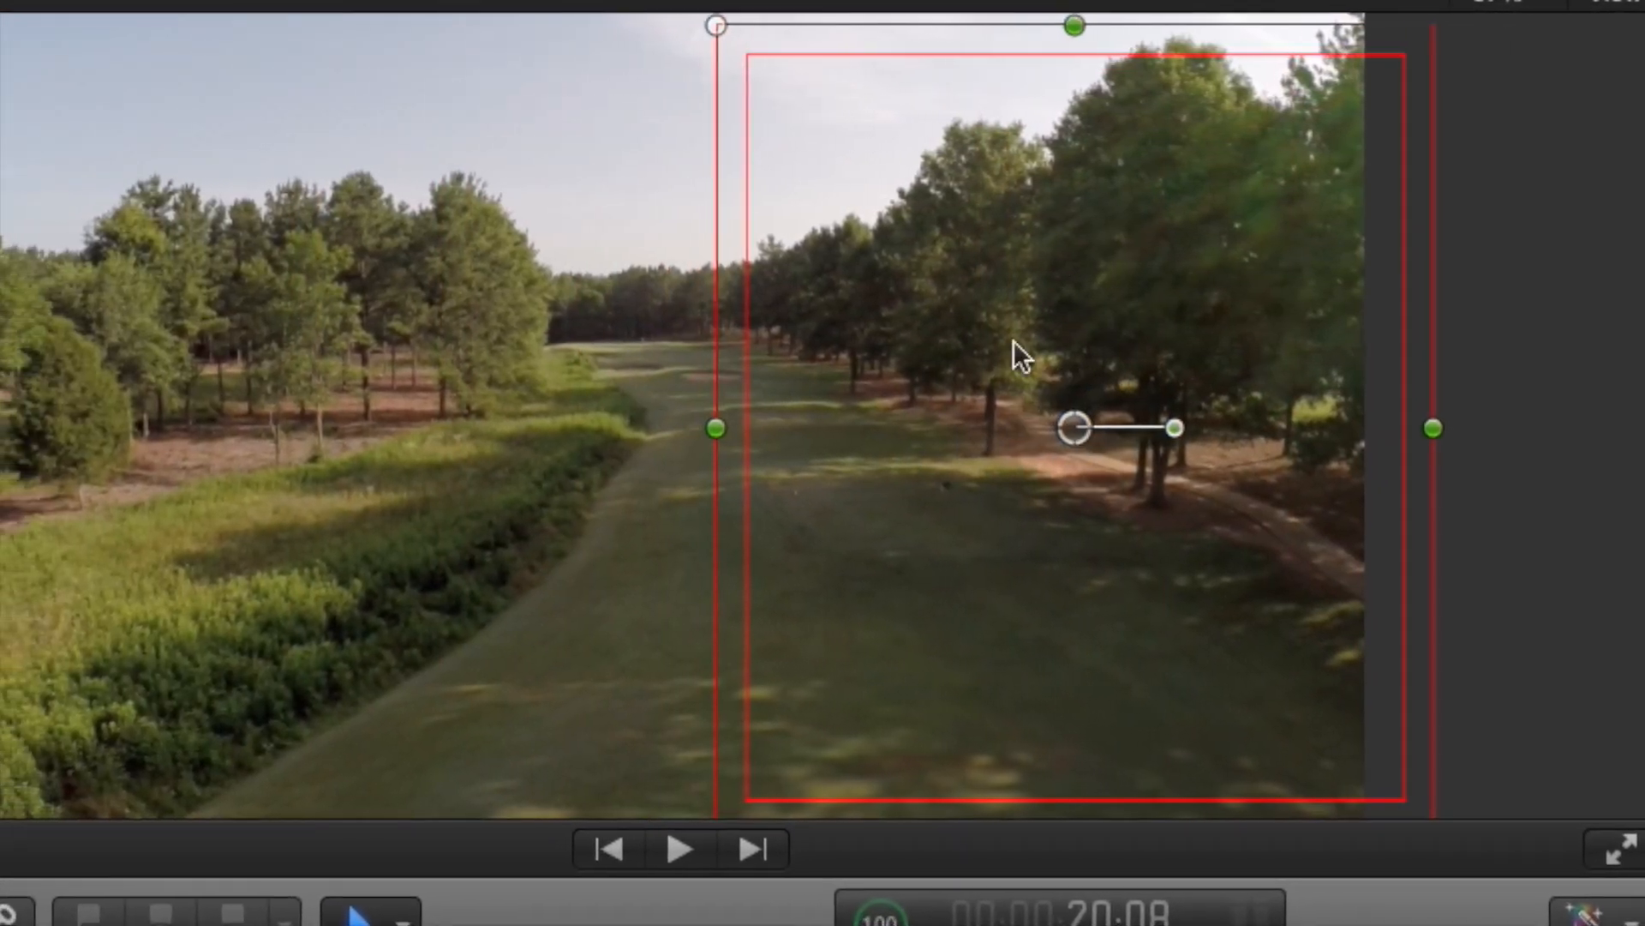
left_click_drag(1108, 24, 1112, 2)
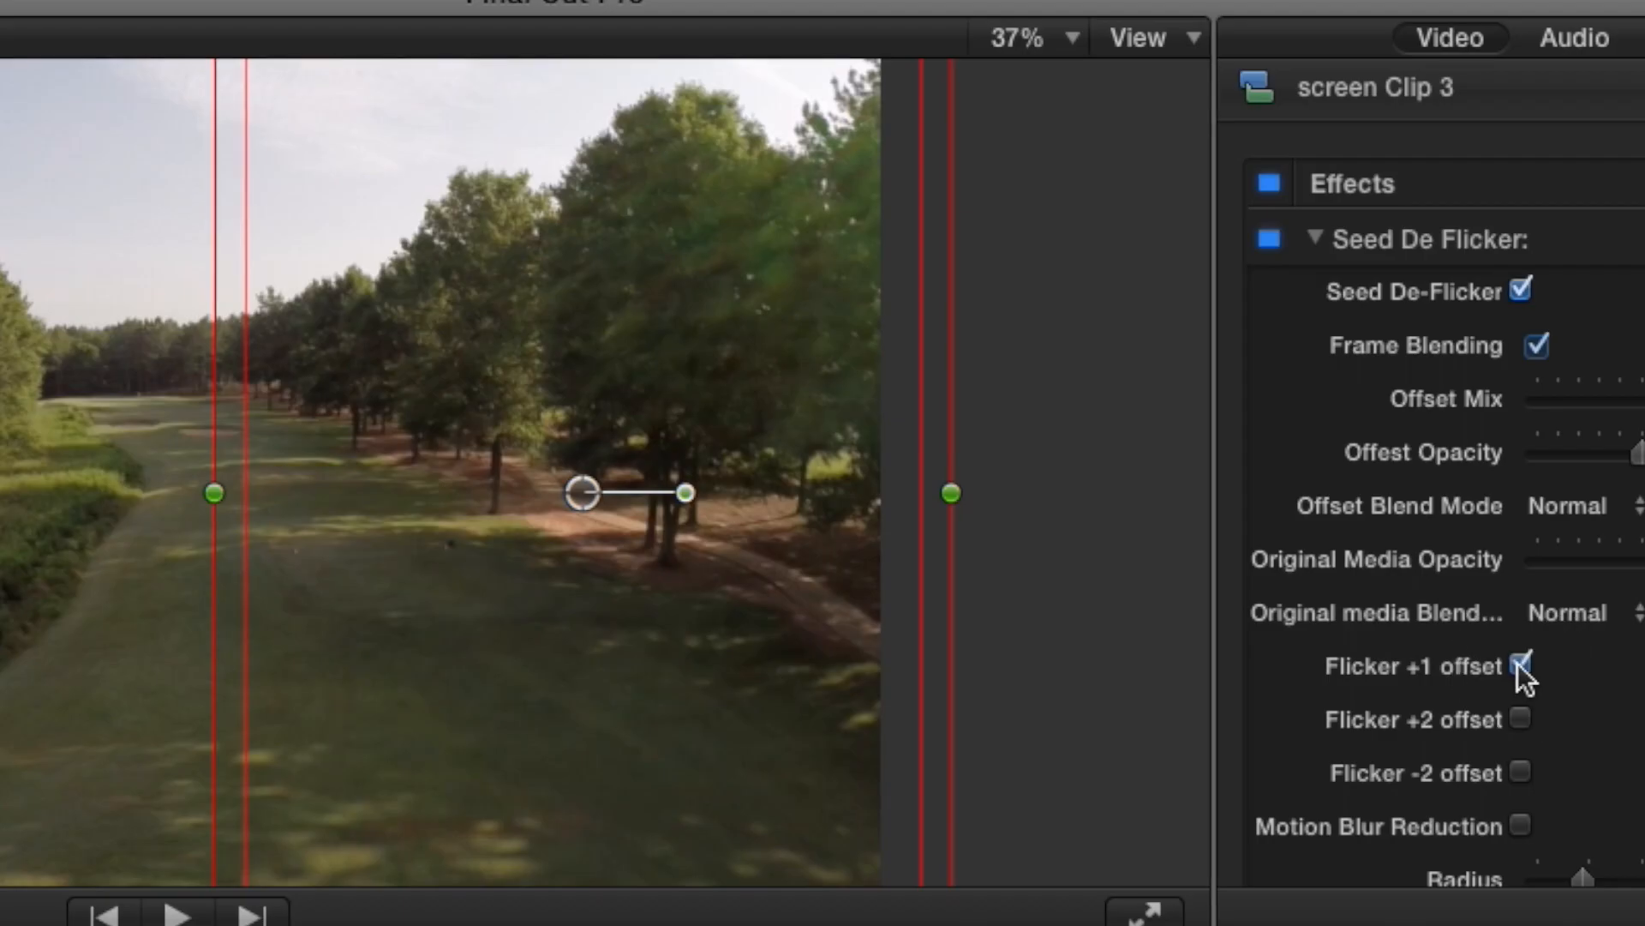
- Enable Flicker +1 offset, Flicker +2 offset, Flicker -2 offset and Motion Blur Reduction on the masked Seed De Flicker effect
left_click(1521, 719)
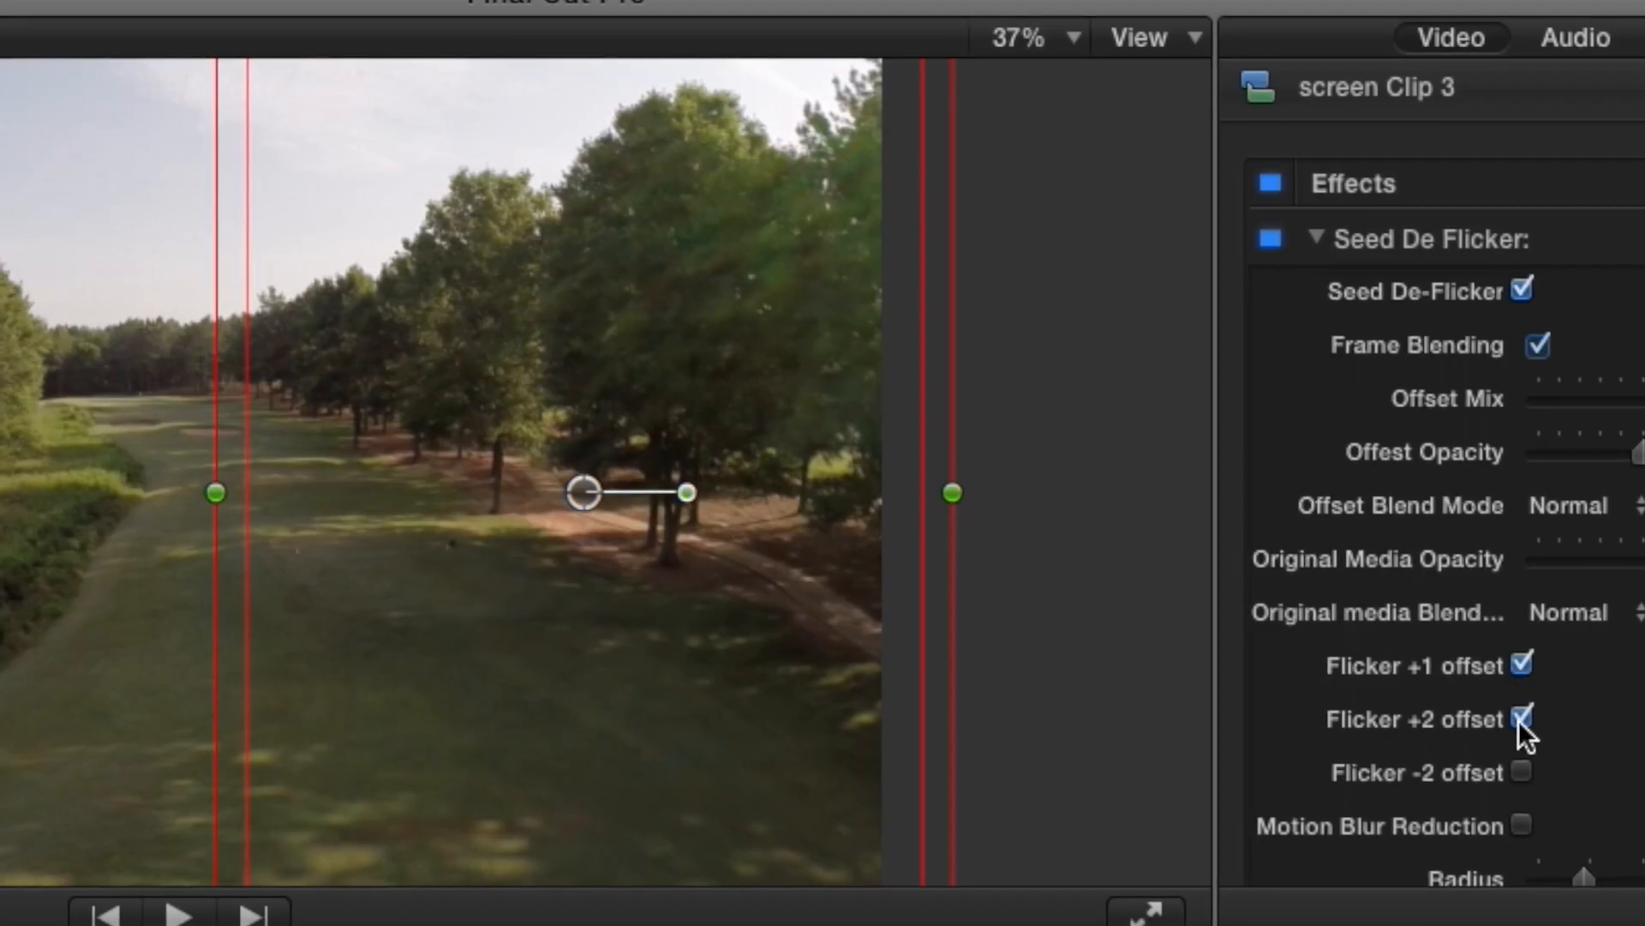
left_click(1521, 768)
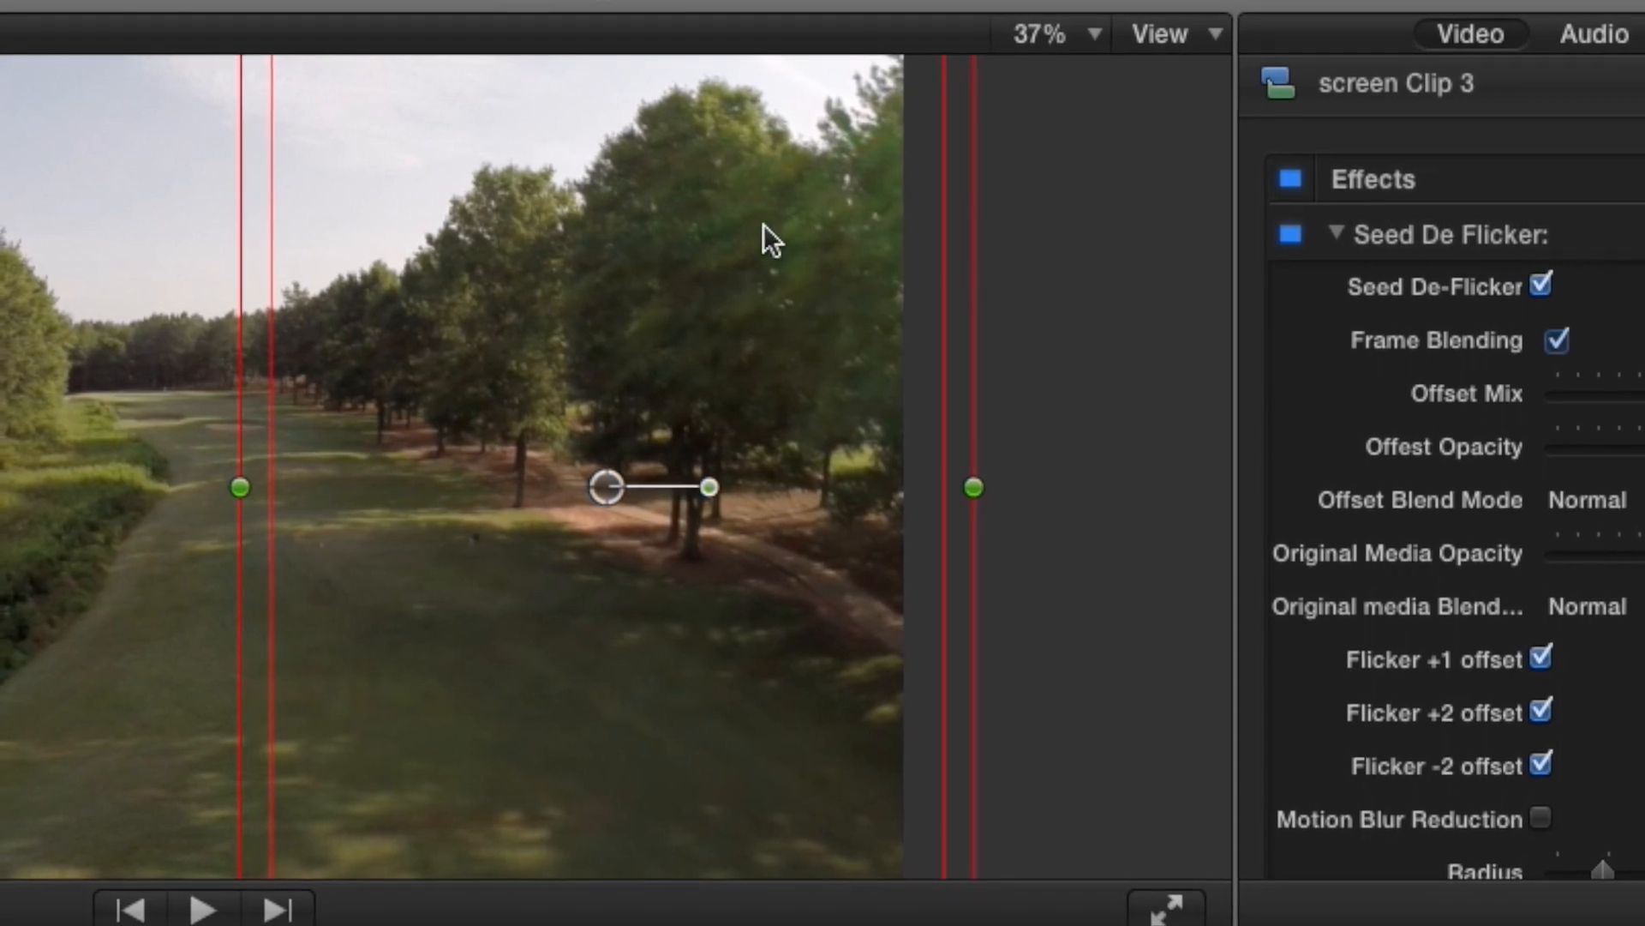
left_click(1546, 817)
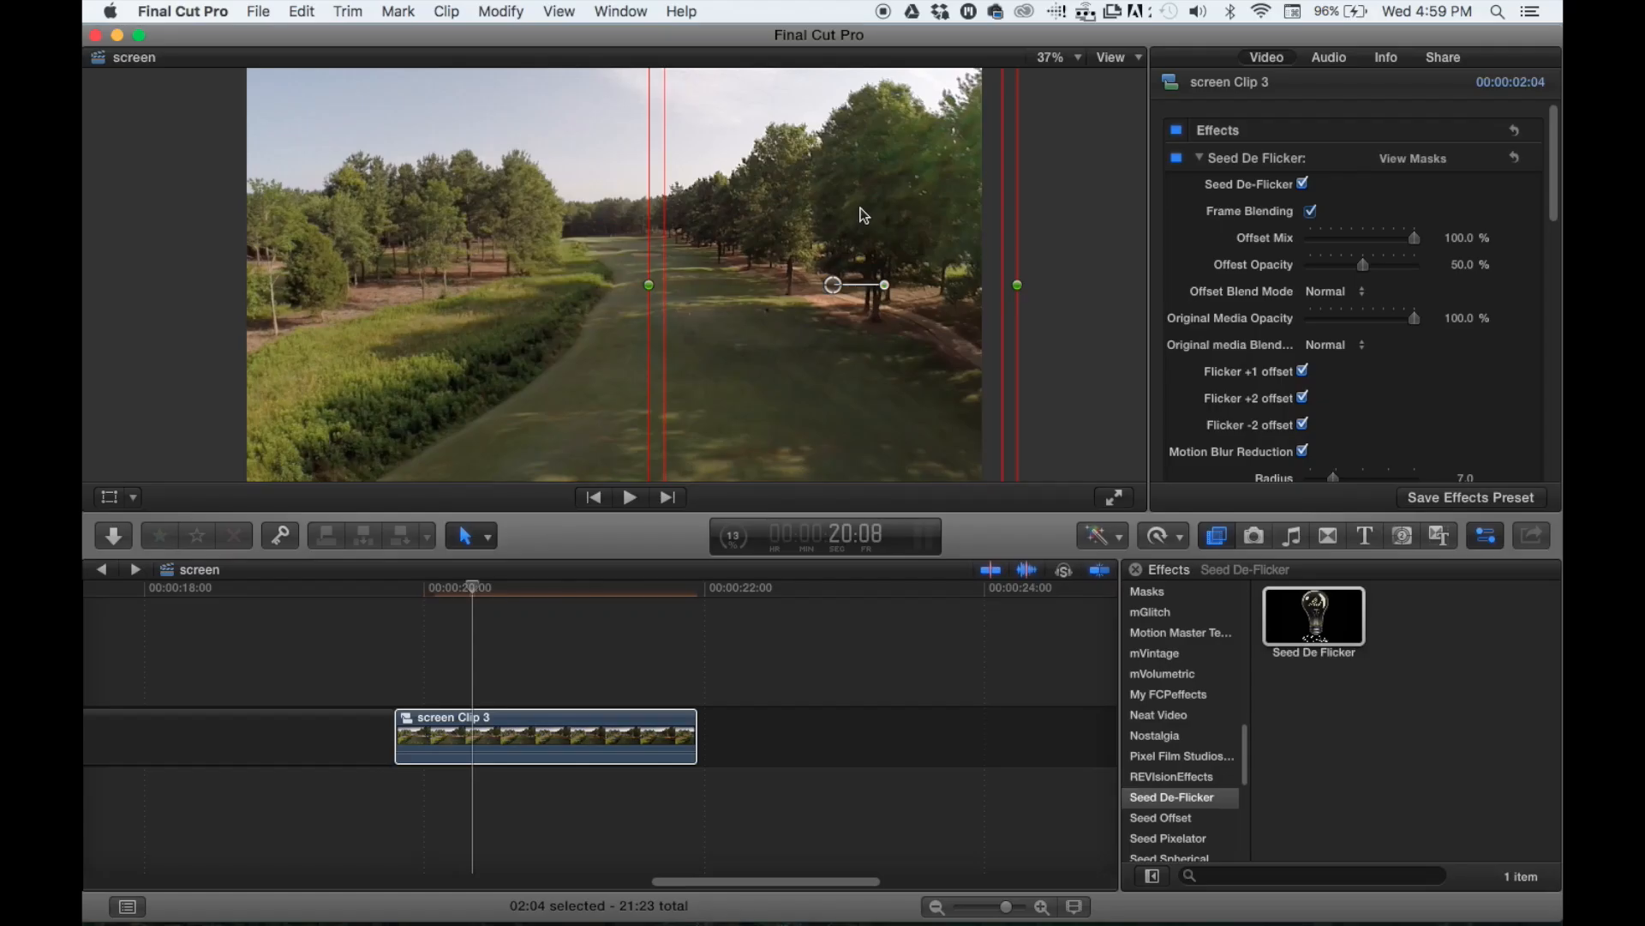
- Apply a second Seed De Flicker effect to the drone compound clip
left_click(1327, 710)
left_click_drag(1314, 635, 522, 739)
left_click(509, 733)
left_click(510, 732)
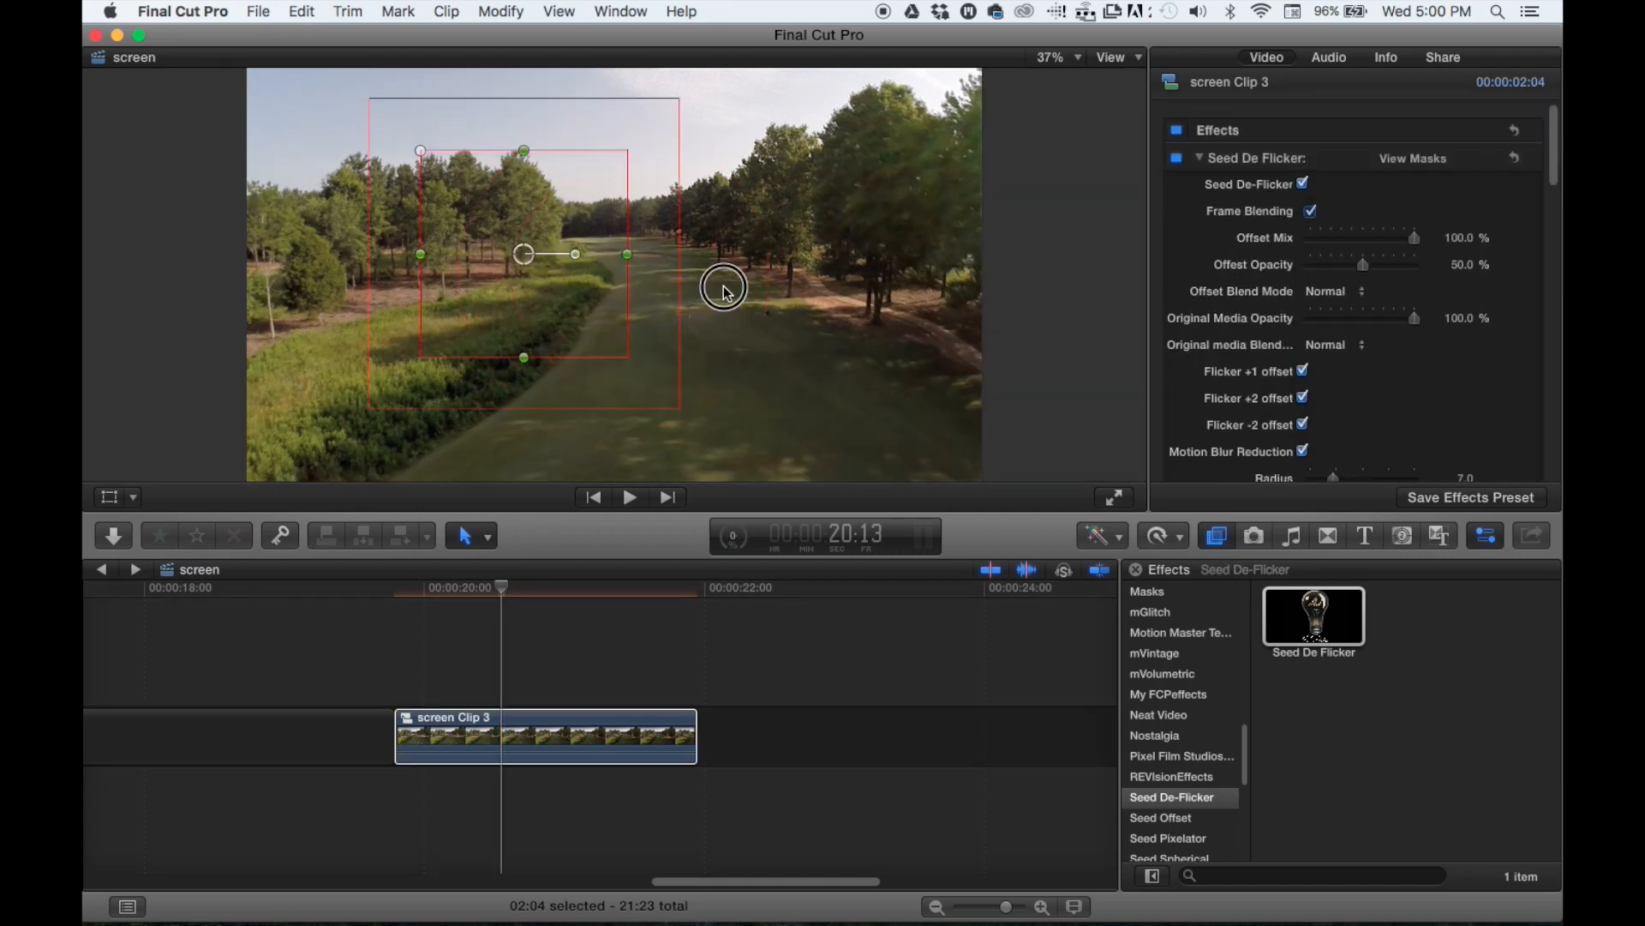
- Move the second effect's shape mask over the trees on the picture's right side and stretch it vertically beyond the frame
left_click_drag(724, 287, 882, 276)
left_click_drag(882, 172, 882, 56)
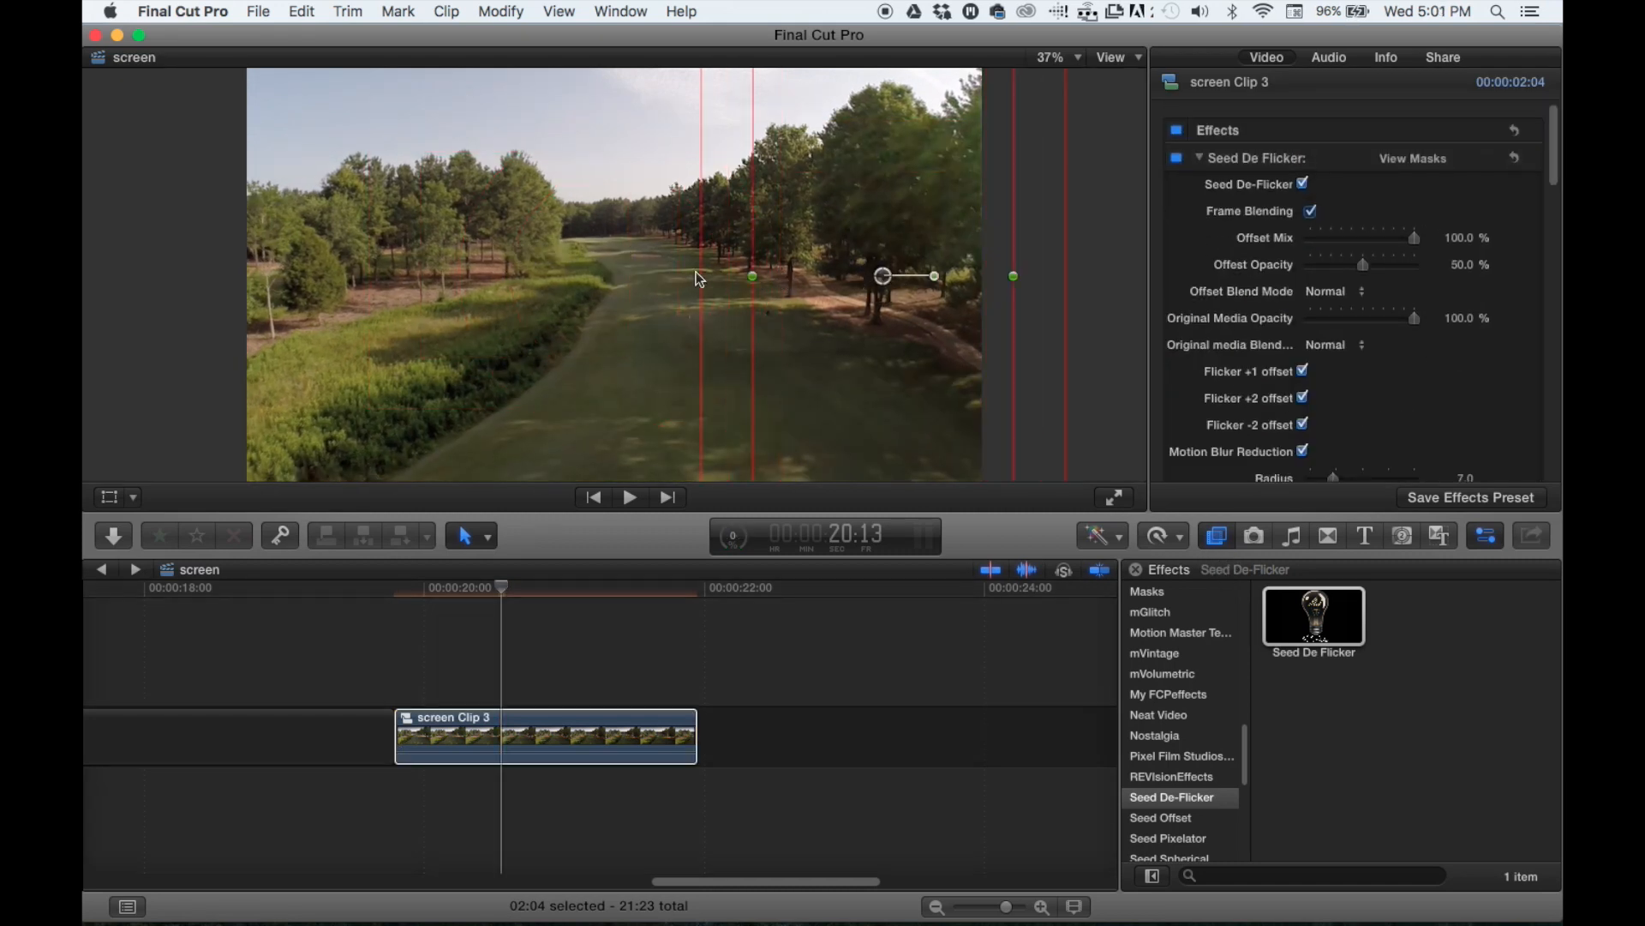
scroll(1303, 429, "down", 3)
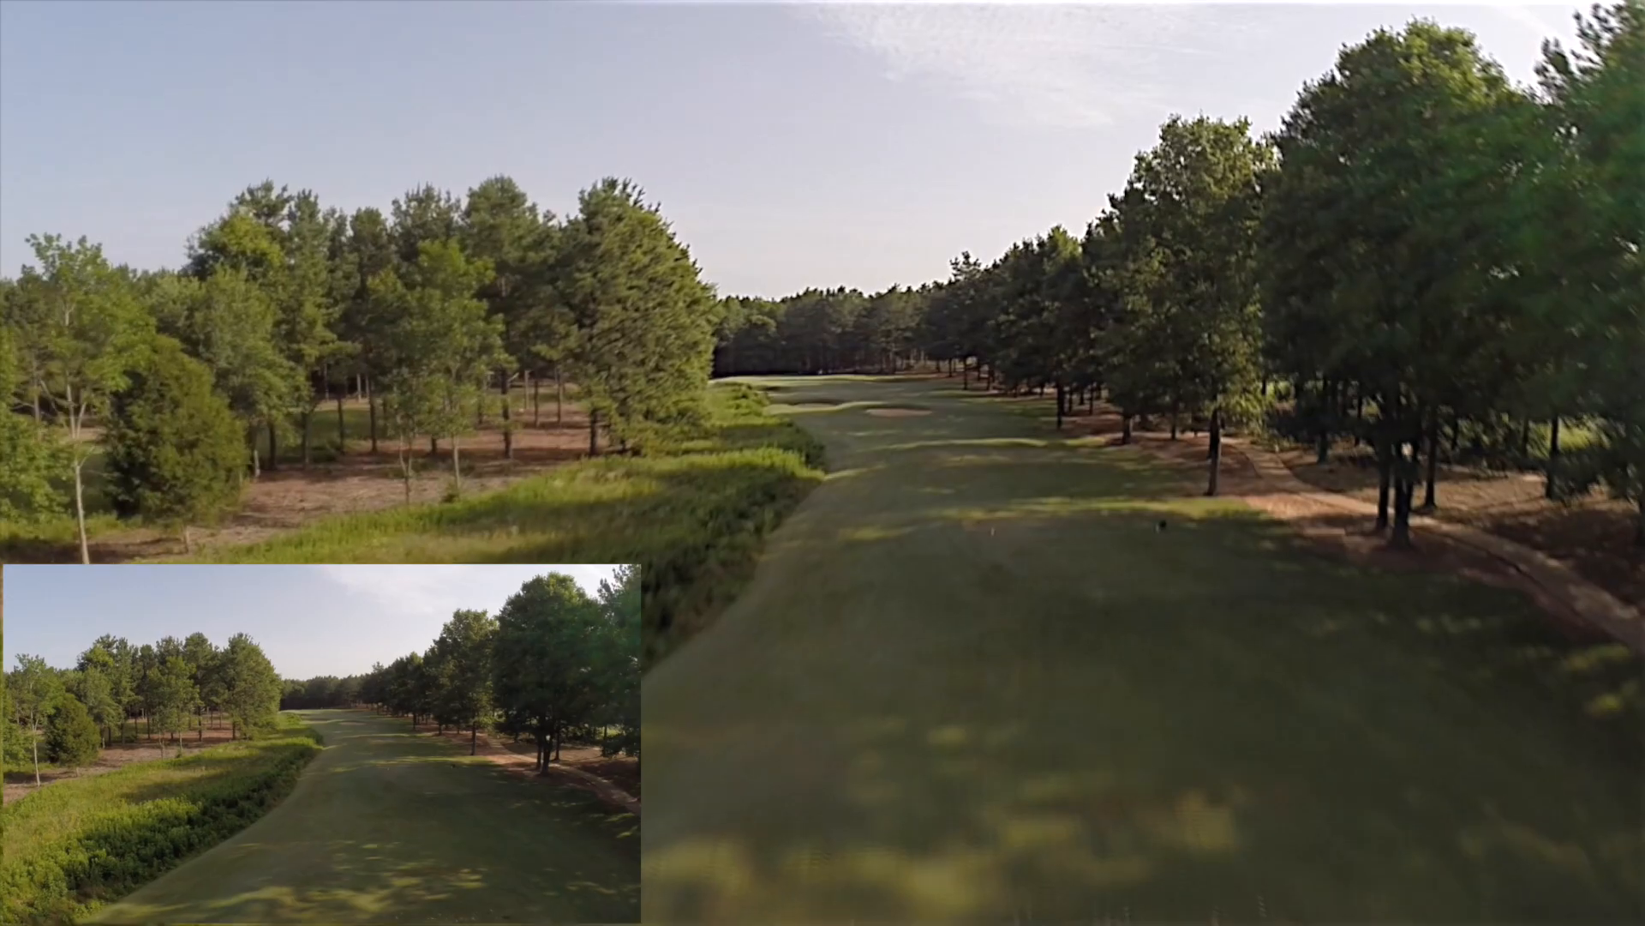